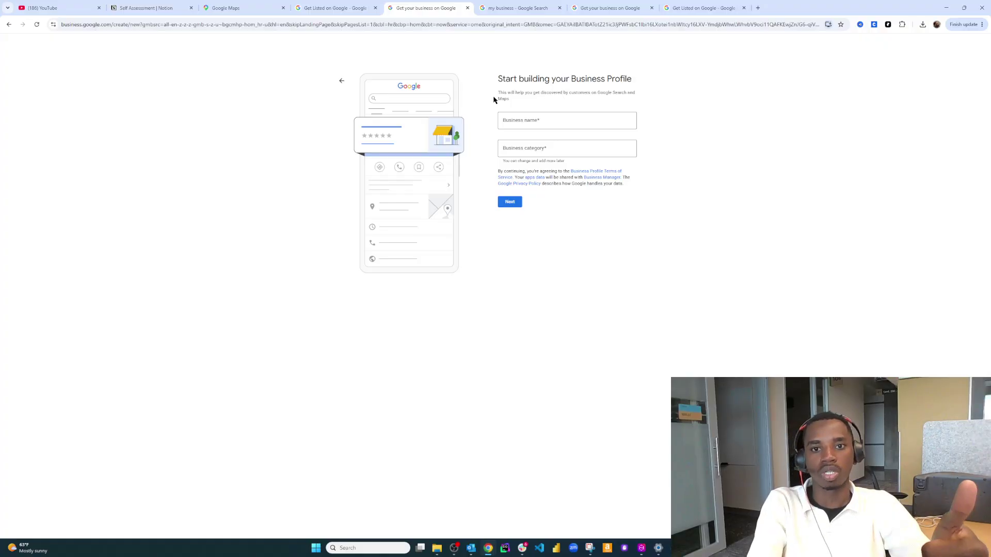
Enter 'Seattle Move-Out Cleaning' as the business name and create it
{"action": "left_click", "coordinate": [521, 121]}
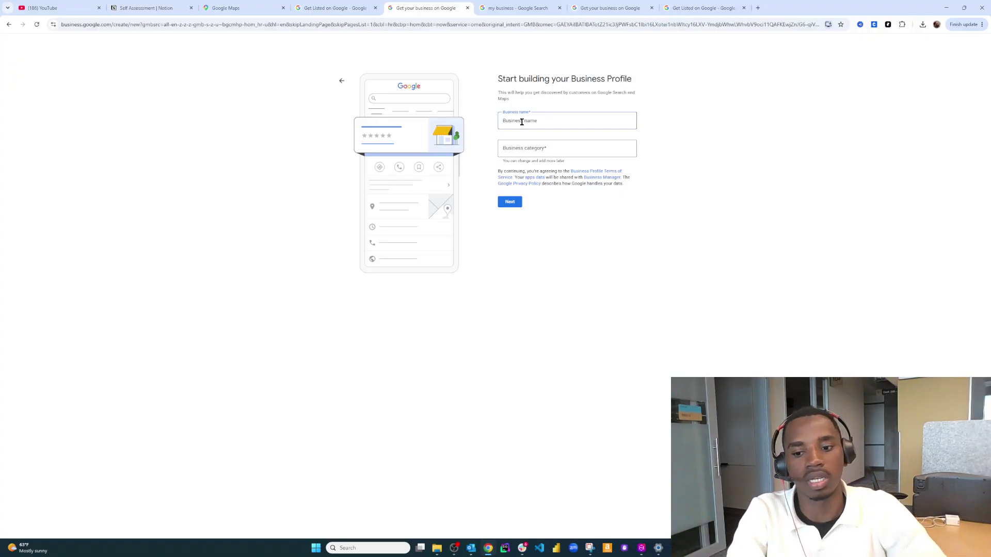
{"action": "type", "text": "Sea"}
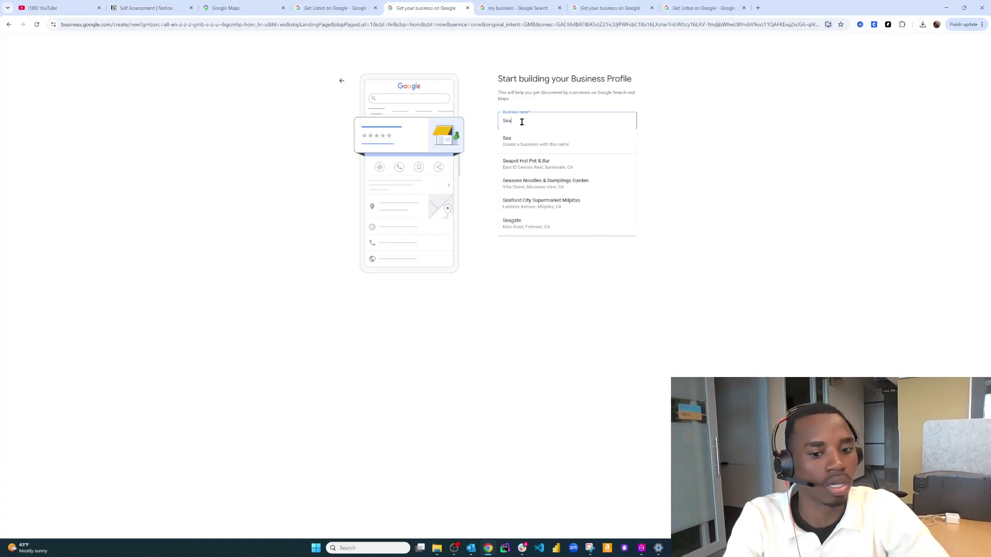
{"action": "type", "text": "ttle Mo"}
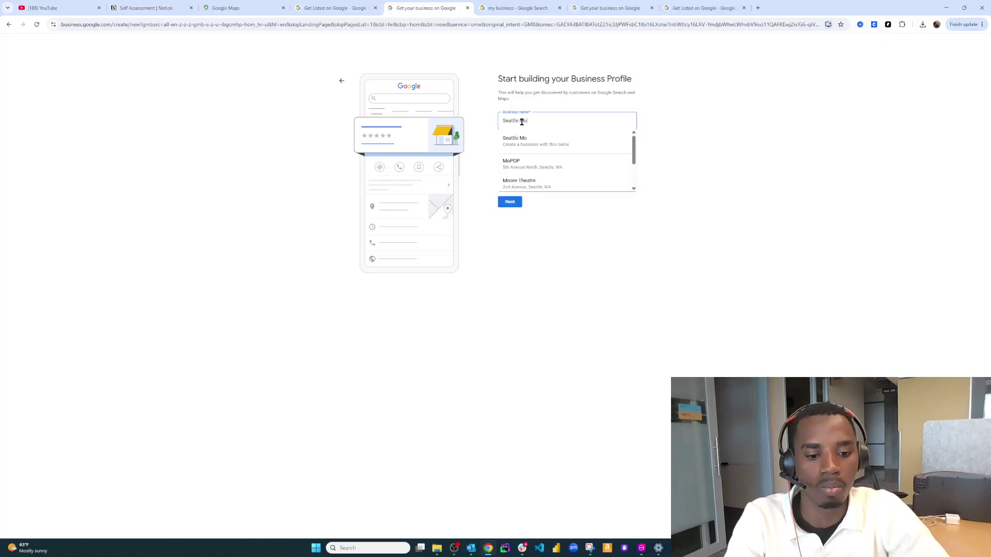
{"action": "type", "text": "ve-Out"}
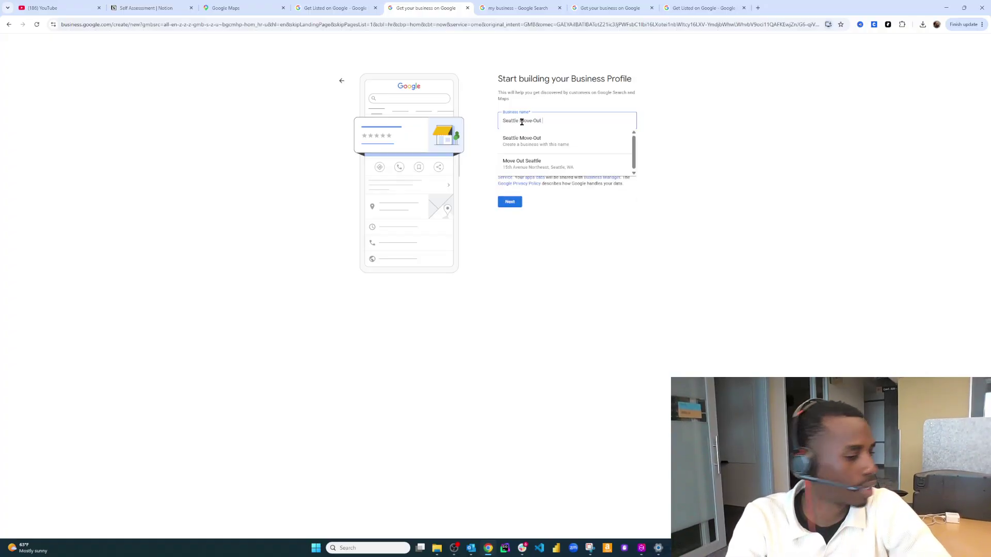
{"action": "type", "text": " Cleaning"}
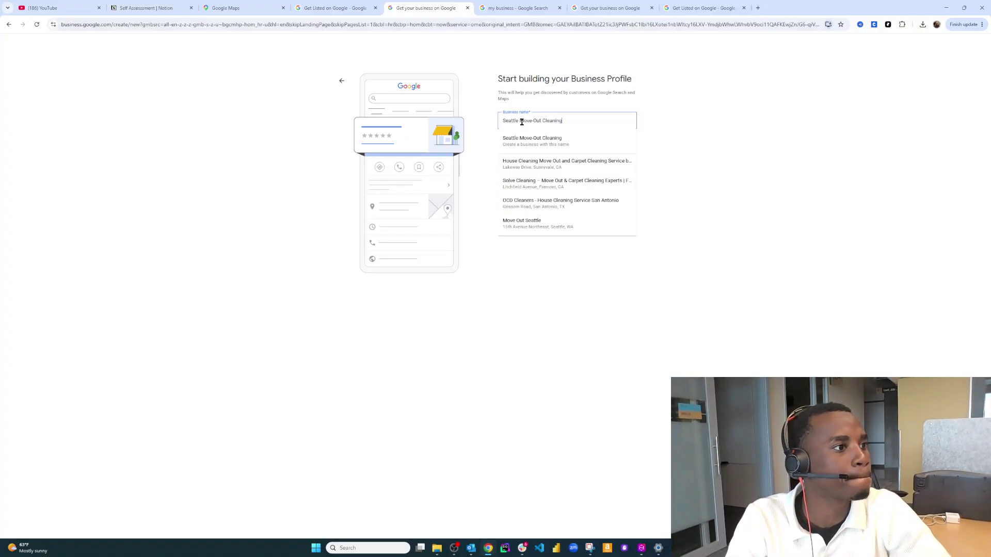
{"action": "left_click", "coordinate": [542, 140]}
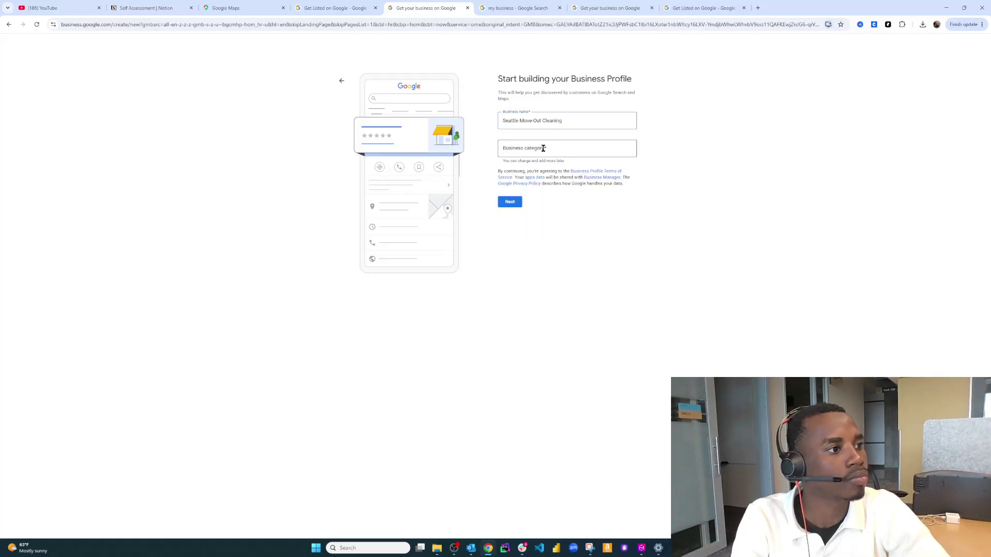
Set the business category to House cleaning service and continue
{"action": "left_click", "coordinate": [543, 149]}
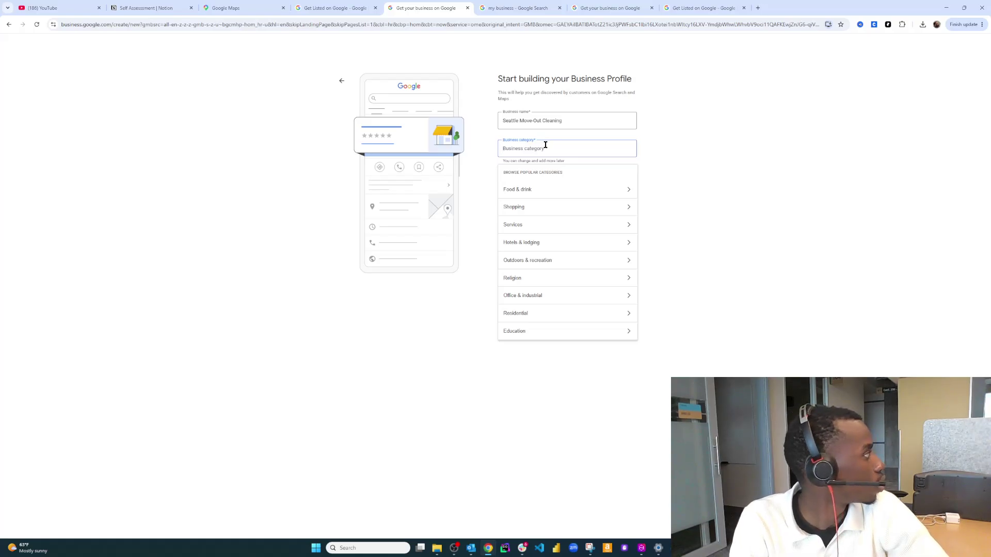
{"action": "type", "text": "hous"}
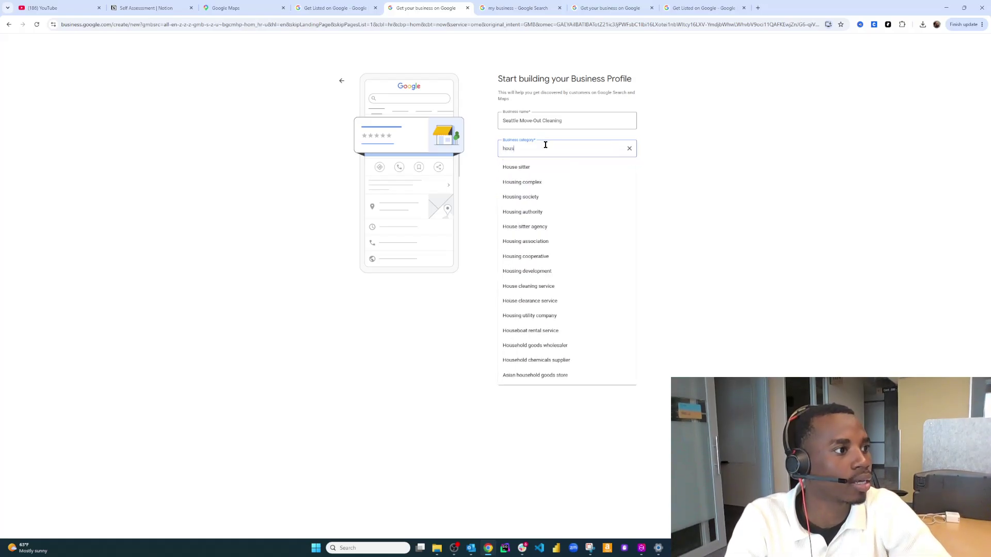
{"action": "type", "text": "e ce"}
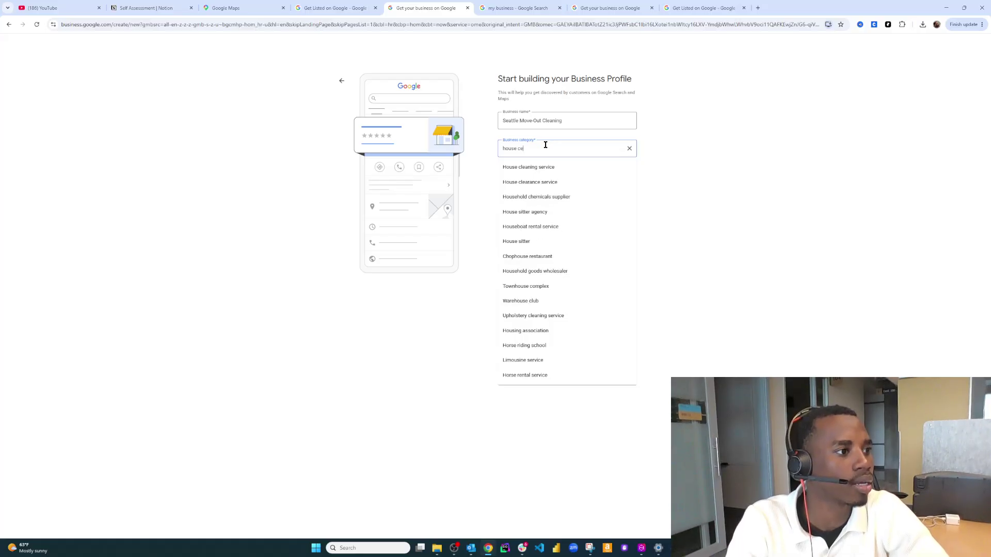
{"action": "left_click", "coordinate": [552, 165]}
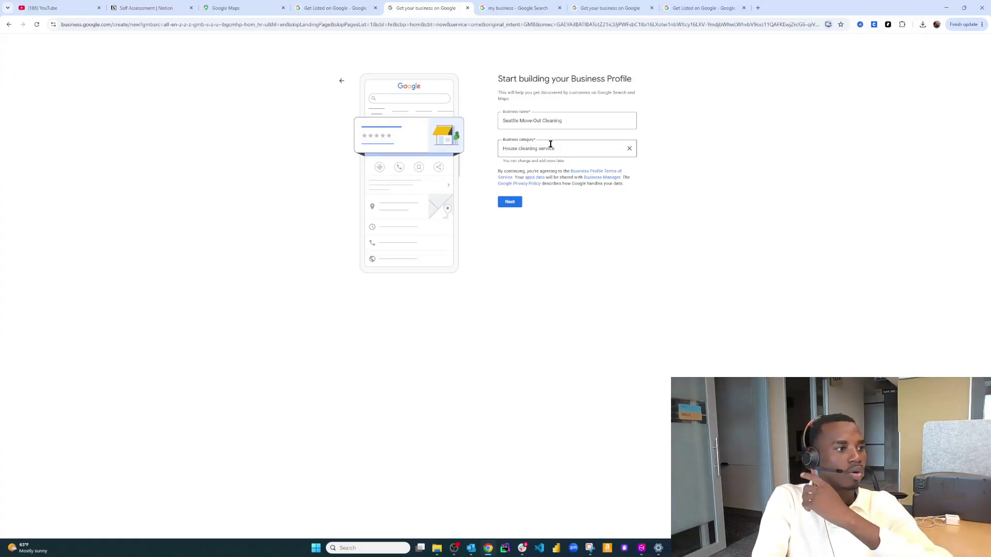
{"action": "left_click", "coordinate": [556, 144]}
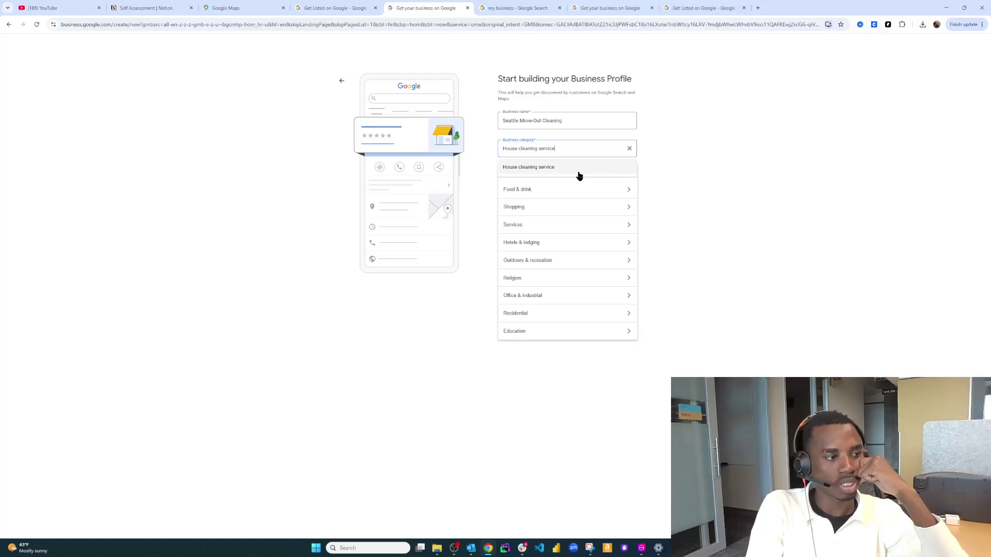
{"action": "left_click", "coordinate": [661, 141]}
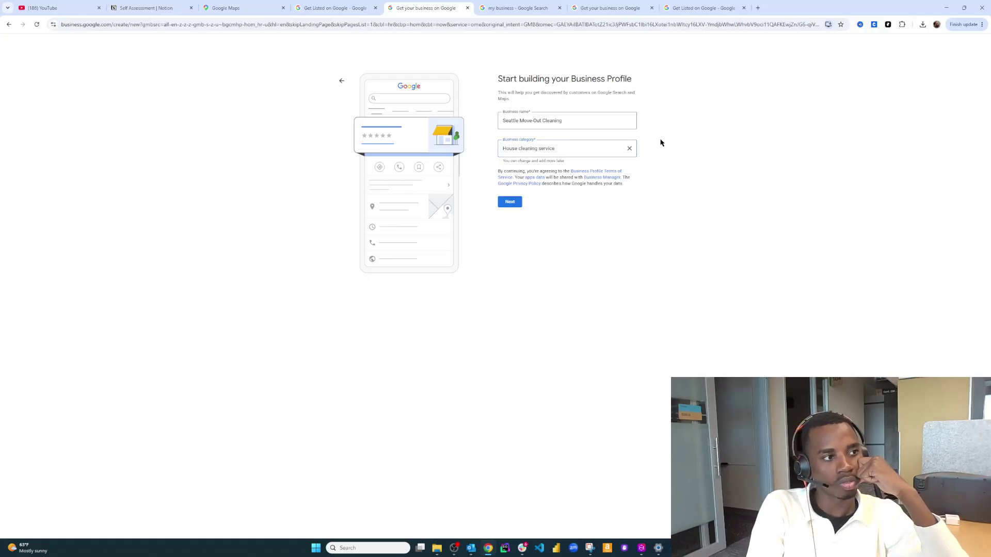
{"action": "left_click", "coordinate": [517, 203]}
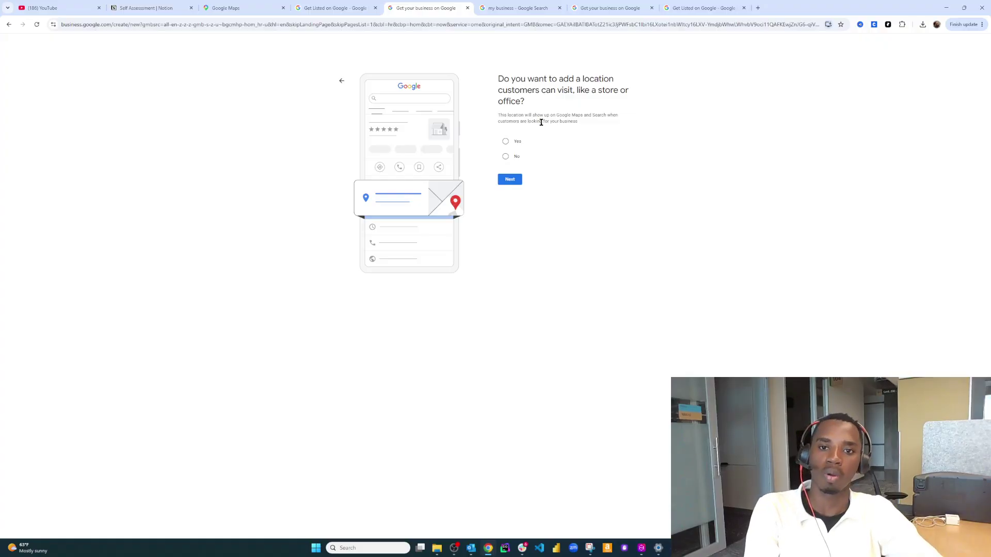
Answer that there is no customer-visitable location and add Seattle, WA as a service area
{"action": "left_click", "coordinate": [506, 156]}
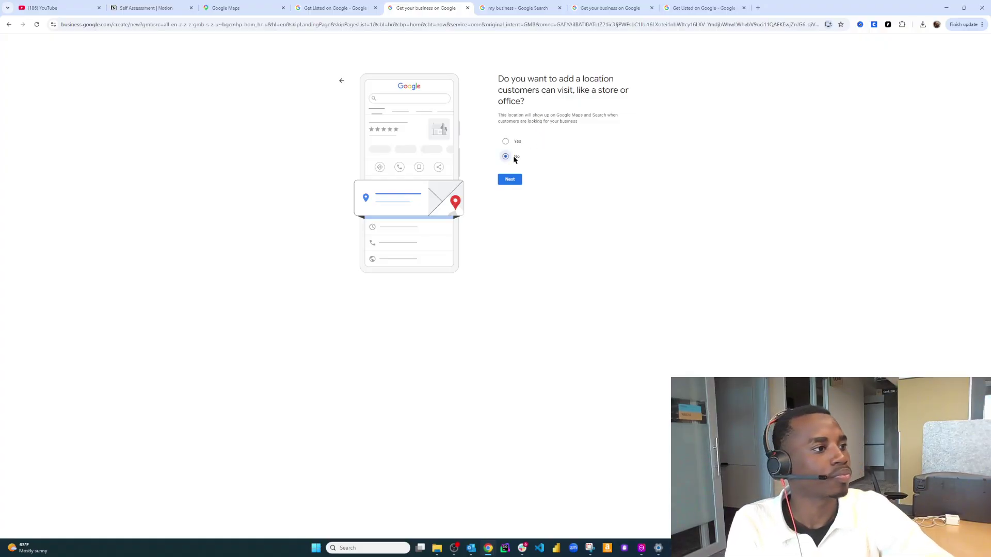
{"action": "left_click", "coordinate": [507, 180]}
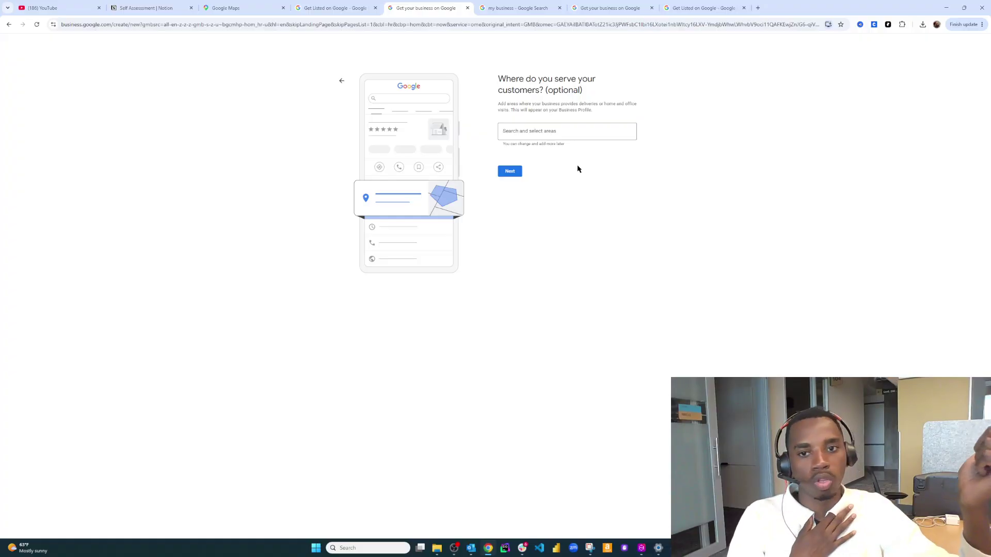
{"action": "left_click", "coordinate": [559, 133]}
{"action": "type", "text": "Seattle"}
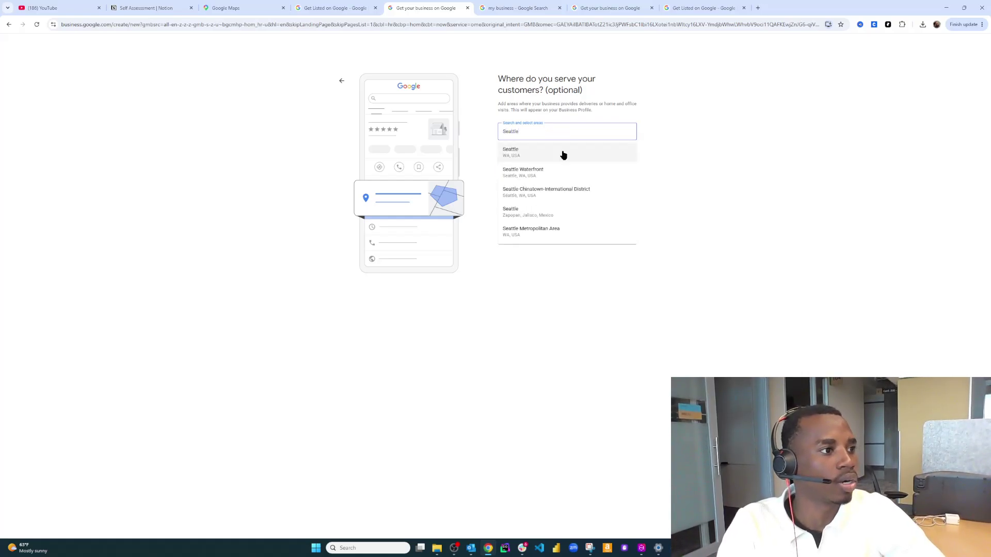
{"action": "left_click", "coordinate": [562, 152]}
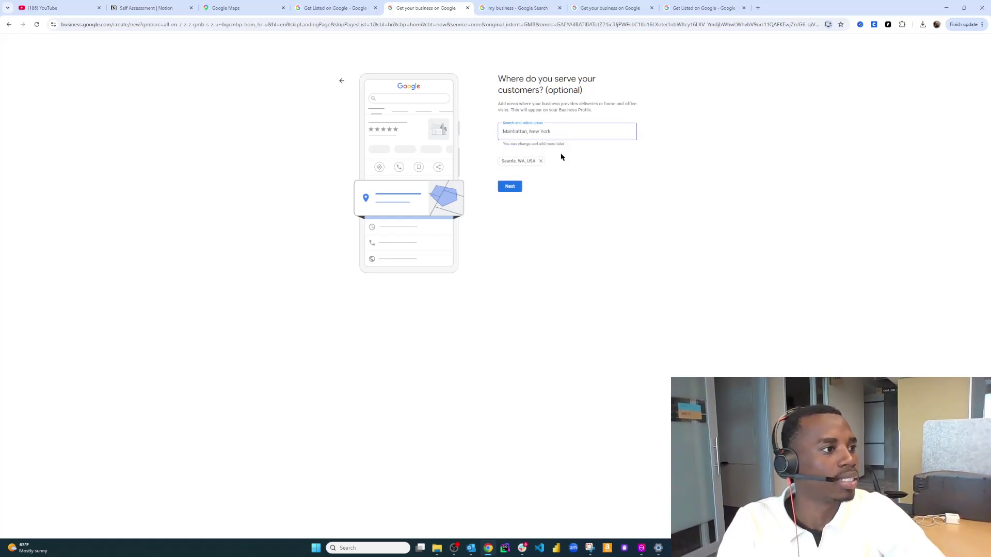
Add Bellevue, Kirkland, Redmond and Shoreline, WA as service areas and continue
{"action": "type", "text": "Bellevue"}
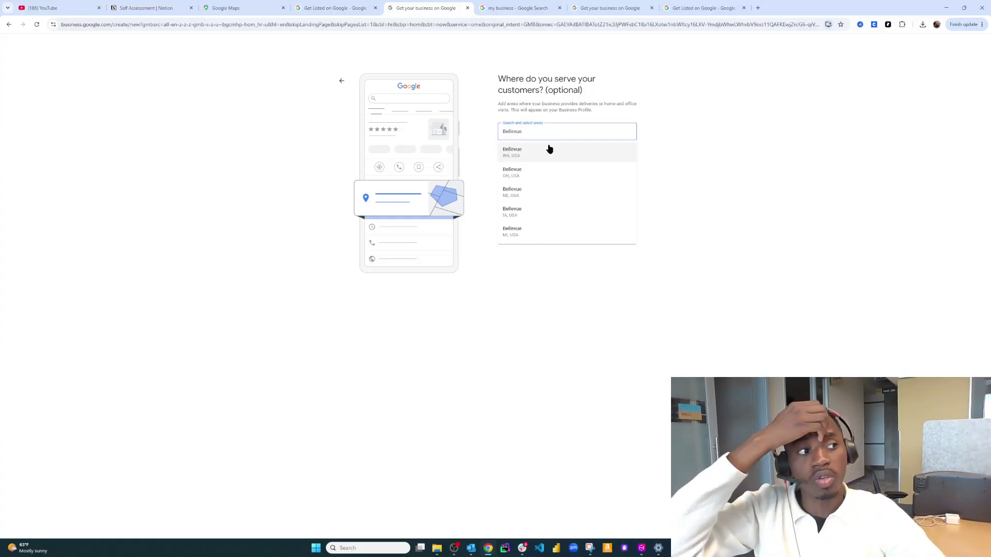
{"action": "left_click", "coordinate": [548, 154]}
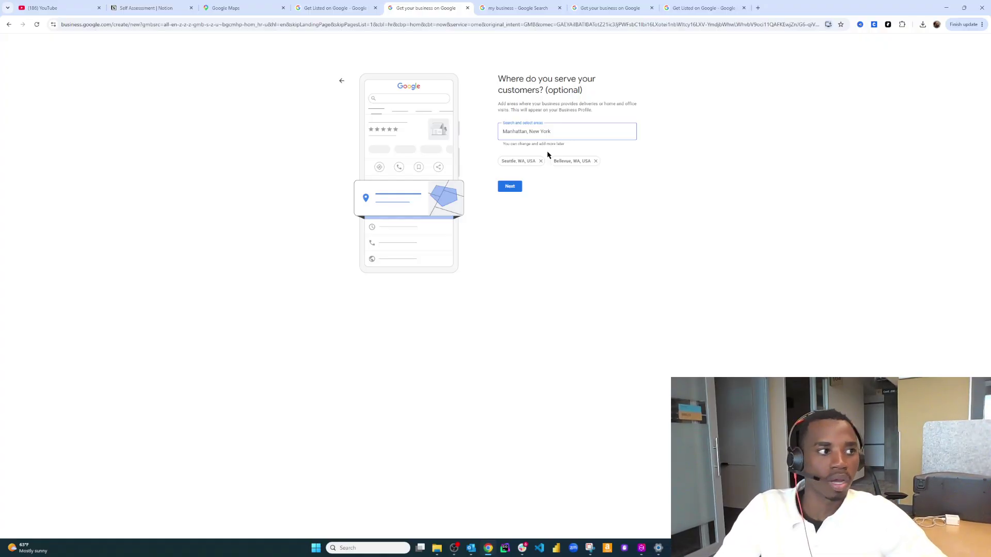
{"action": "type", "text": "kirk"}
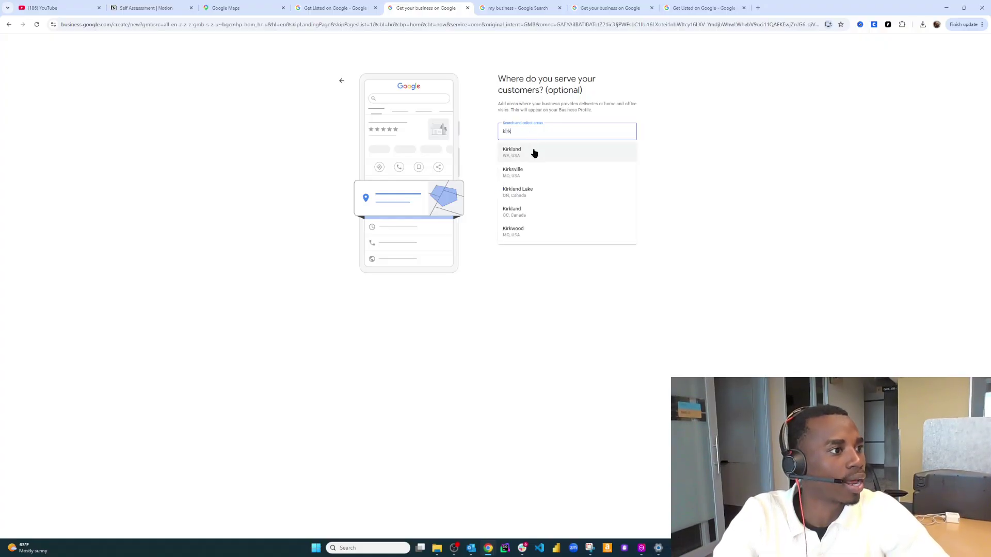
{"action": "left_click", "coordinate": [534, 152]}
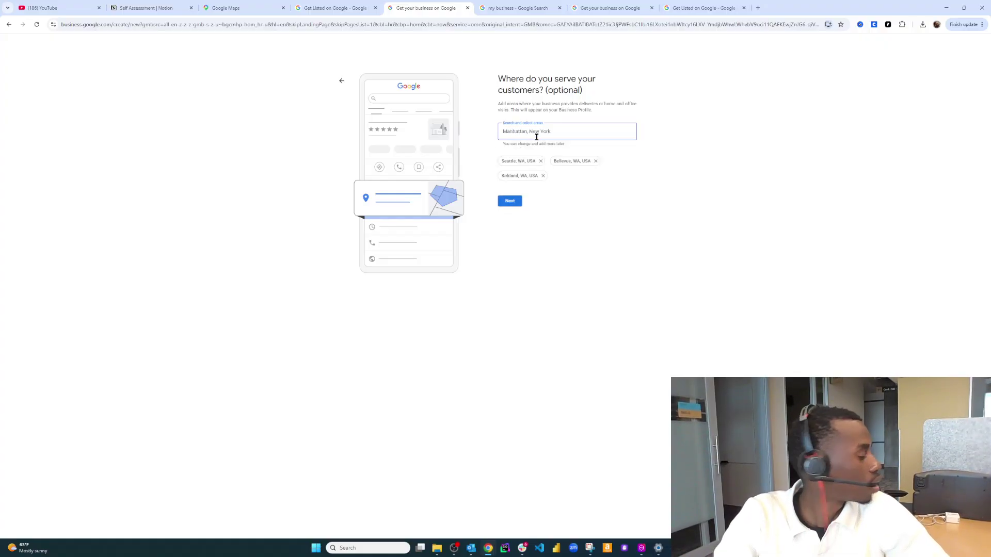
{"action": "type", "text": "Redmon"}
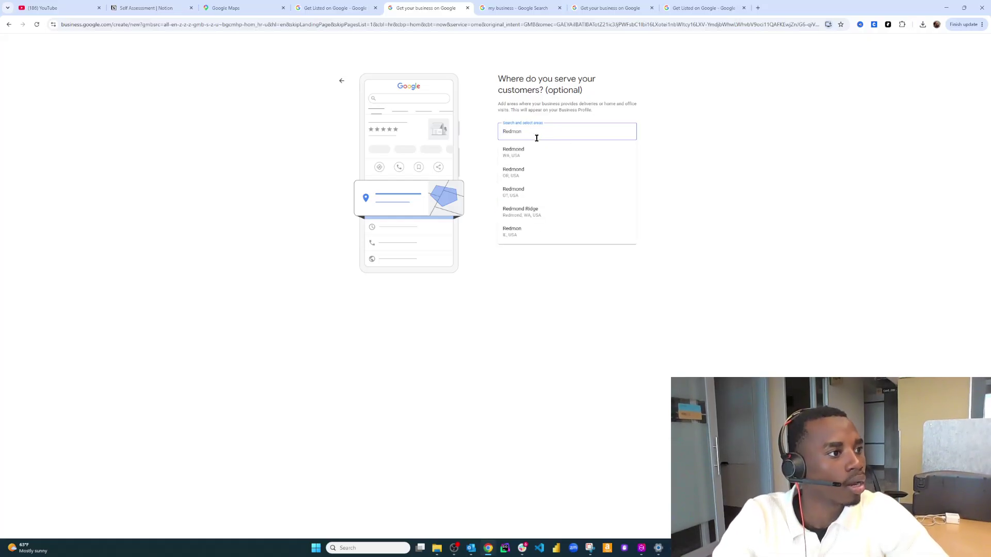
{"action": "left_click", "coordinate": [537, 154]}
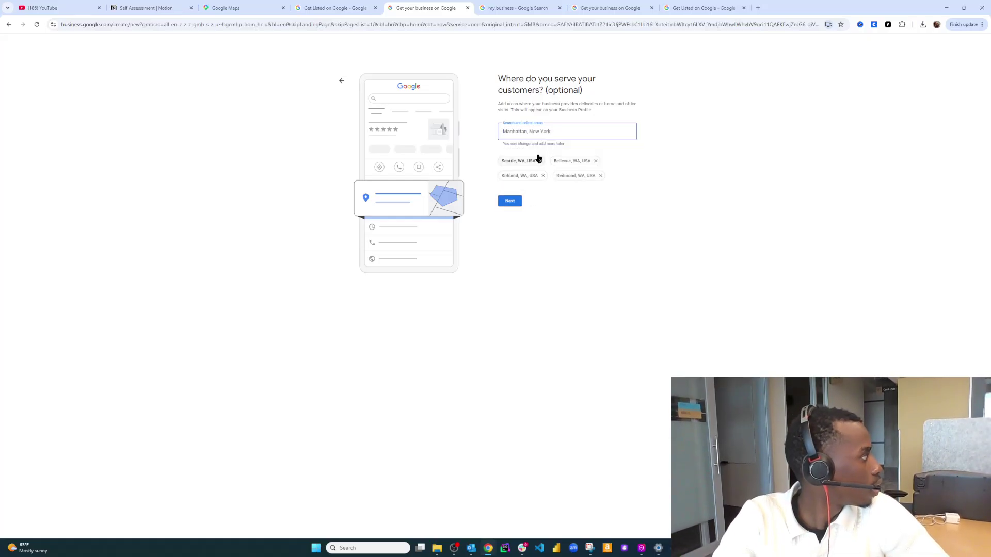
{"action": "type", "text": "Shore"}
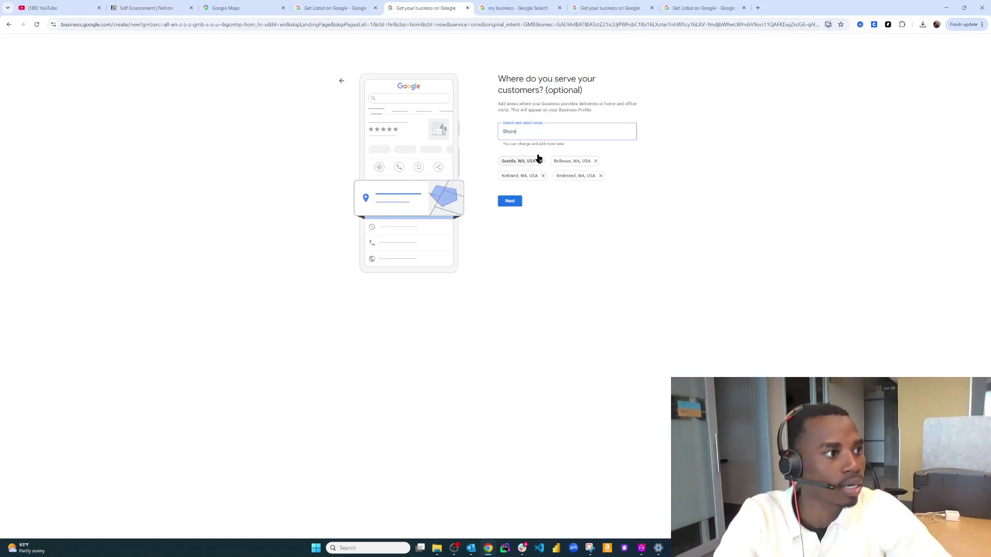
{"action": "left_click", "coordinate": [538, 155]}
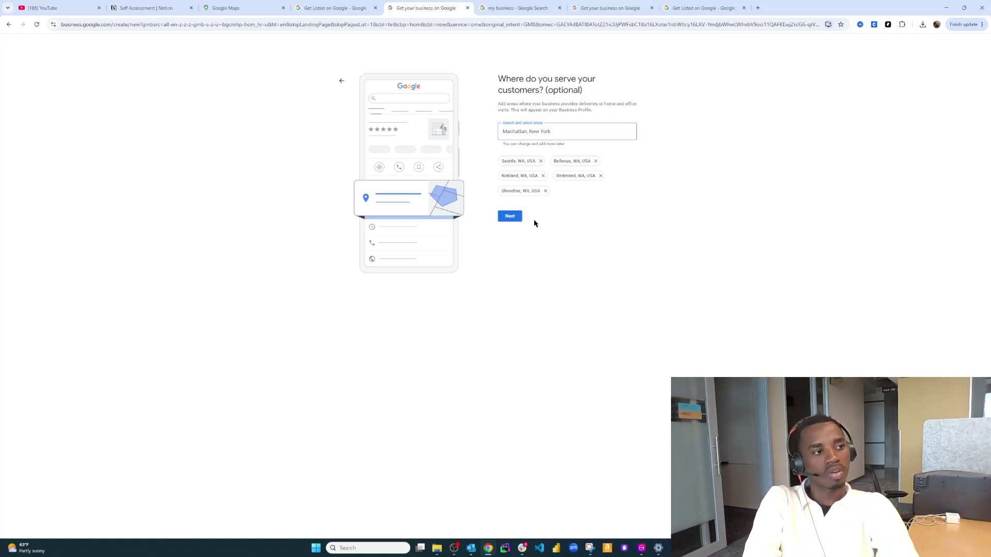
{"action": "left_click", "coordinate": [518, 219]}
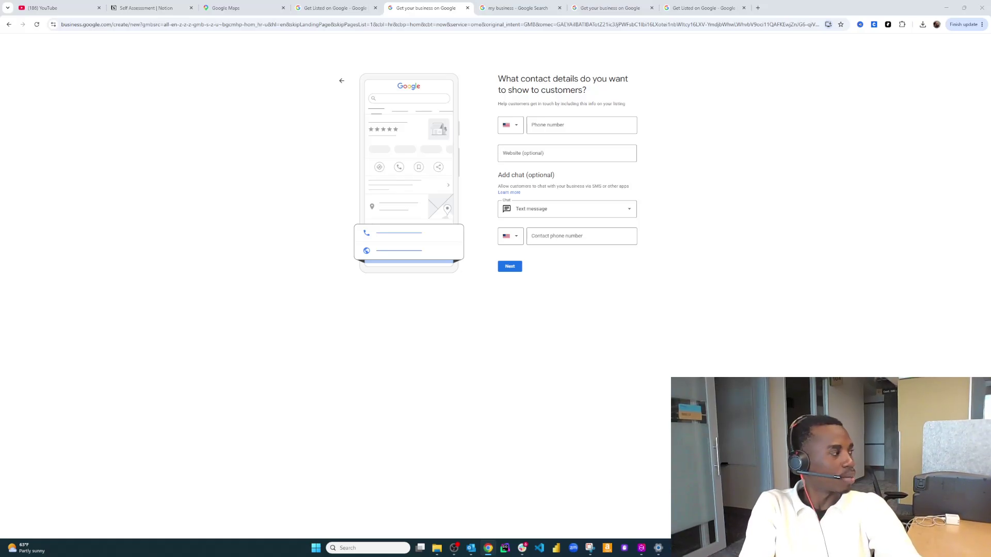
Paste the business phone number into the contact details and continue
{"action": "left_click", "coordinate": [578, 126]}
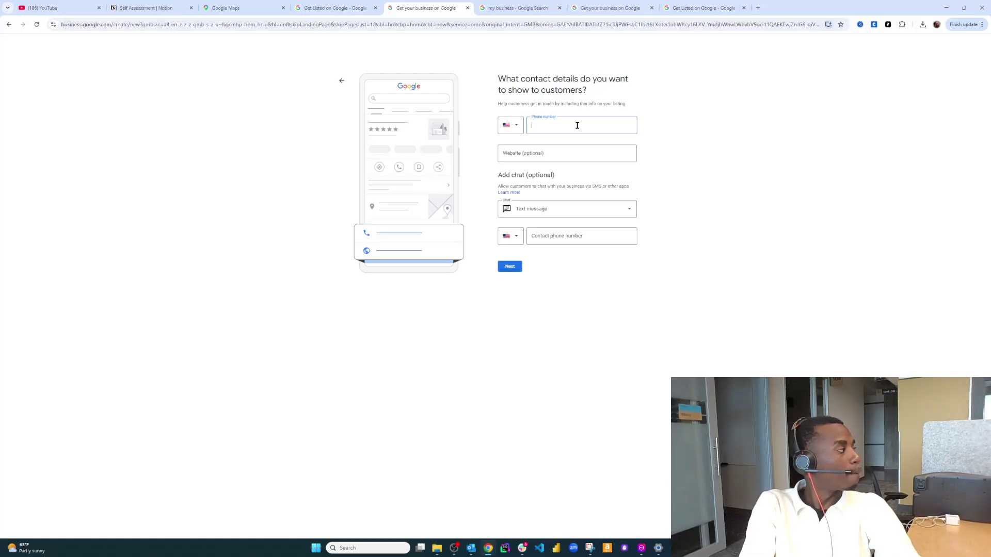
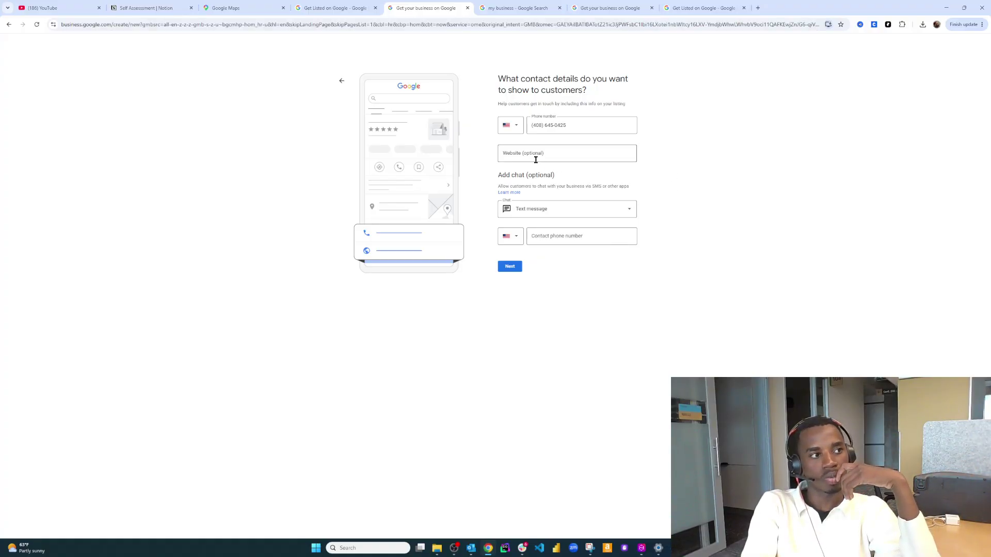
{"action": "left_click", "coordinate": [516, 269]}
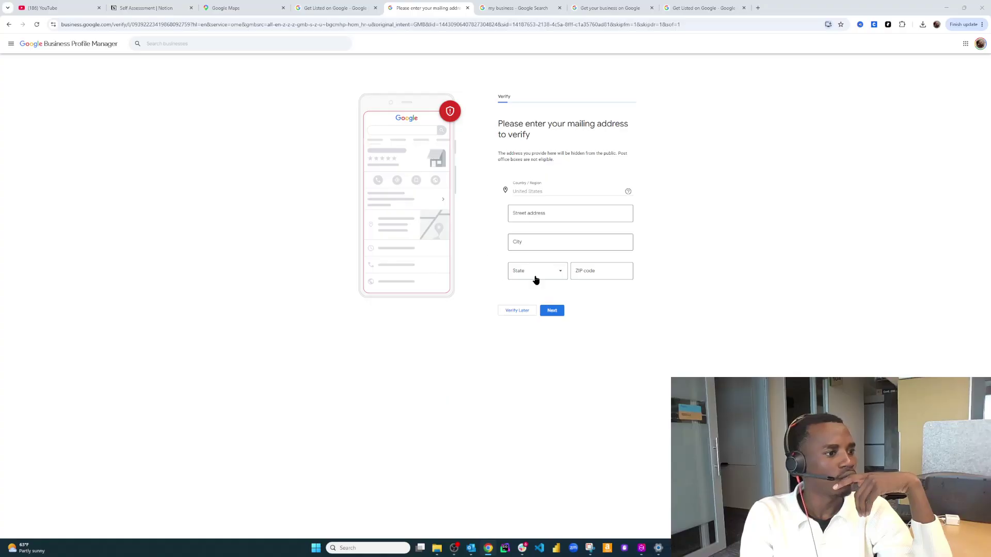
Choose Verify later on the mailing-address page
{"action": "left_click", "coordinate": [518, 312]}
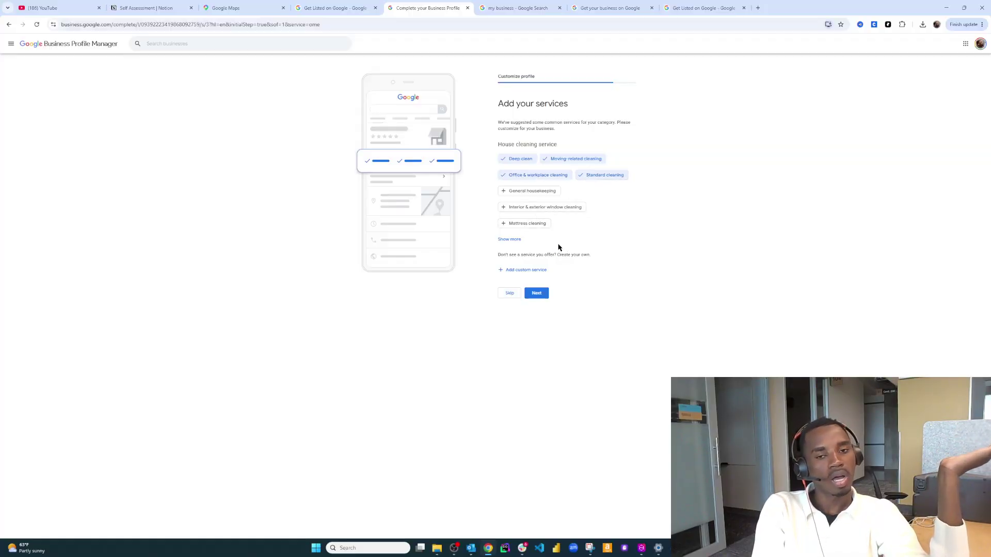
Show more suggestions and add custom services Apartment Cleaning and Move-Out Cleaning
{"action": "left_click", "coordinate": [518, 241]}
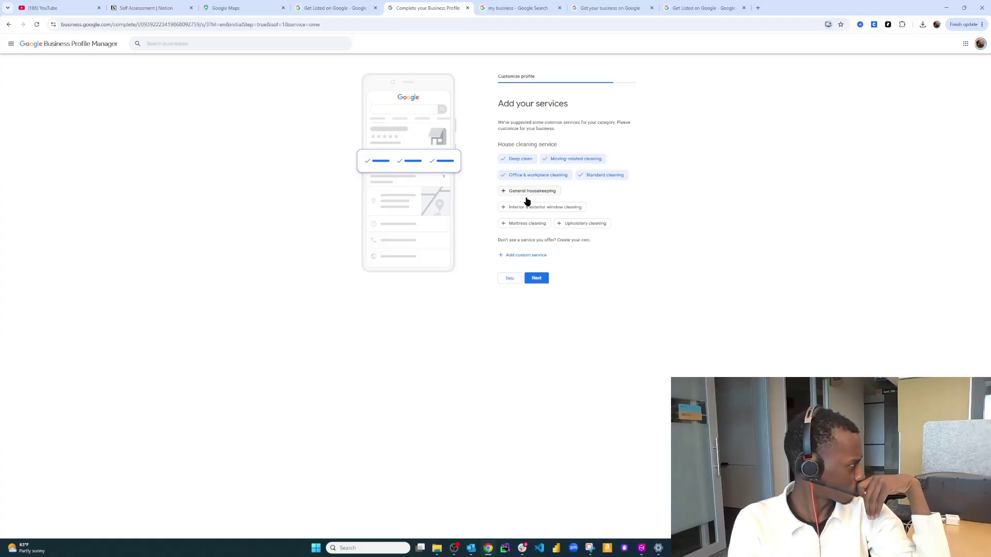
{"action": "left_click", "coordinate": [522, 255]}
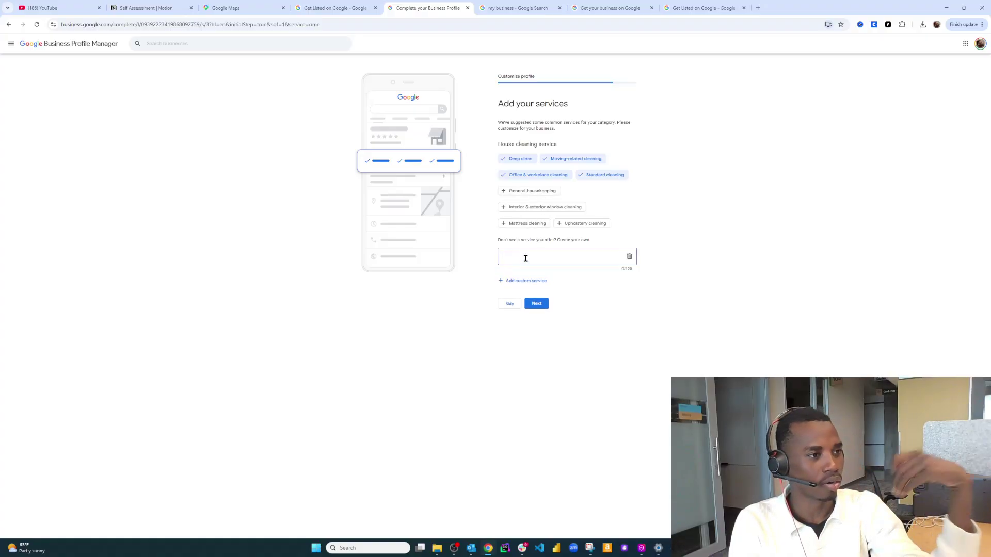
{"action": "type", "text": "Ap"}
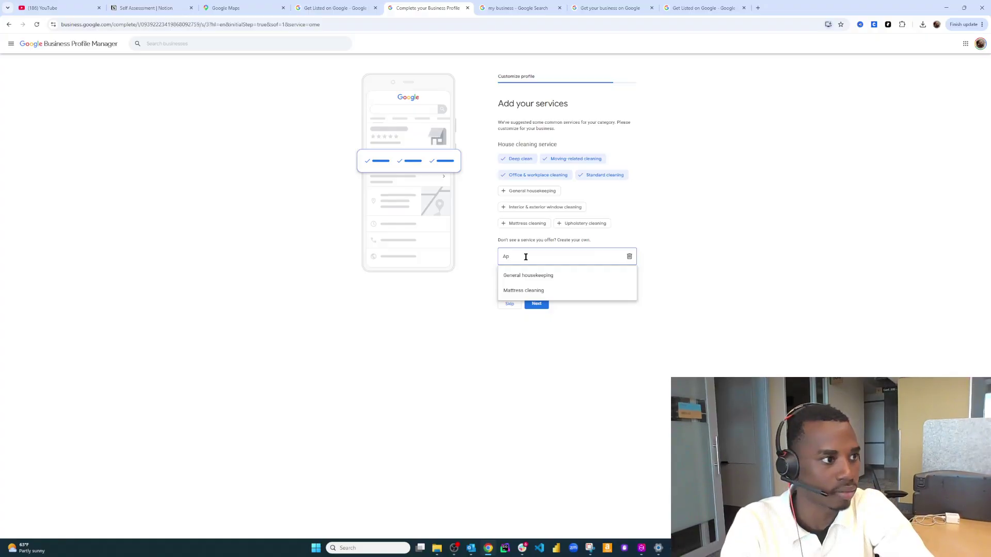
{"action": "type", "text": "artment Clea"}
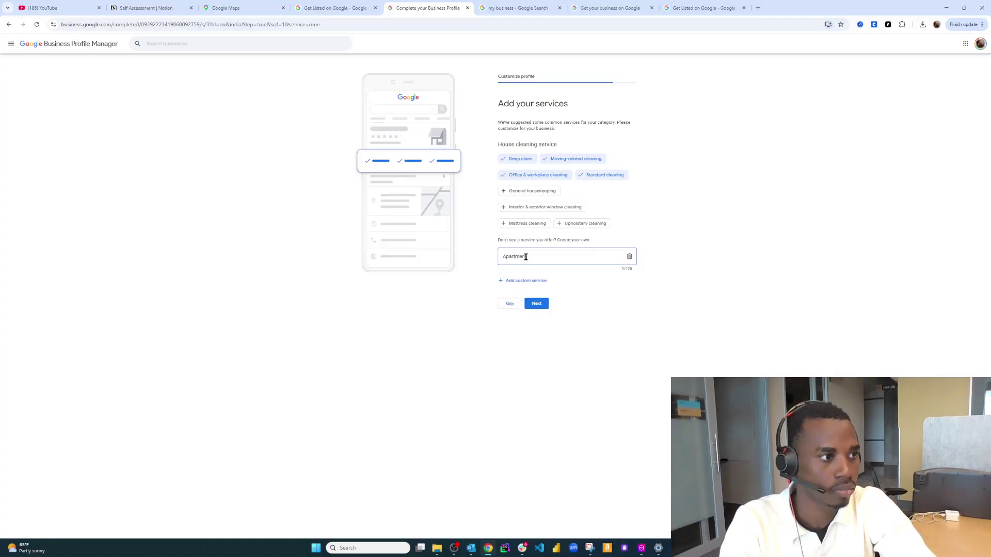
{"action": "type", "text": "ning"}
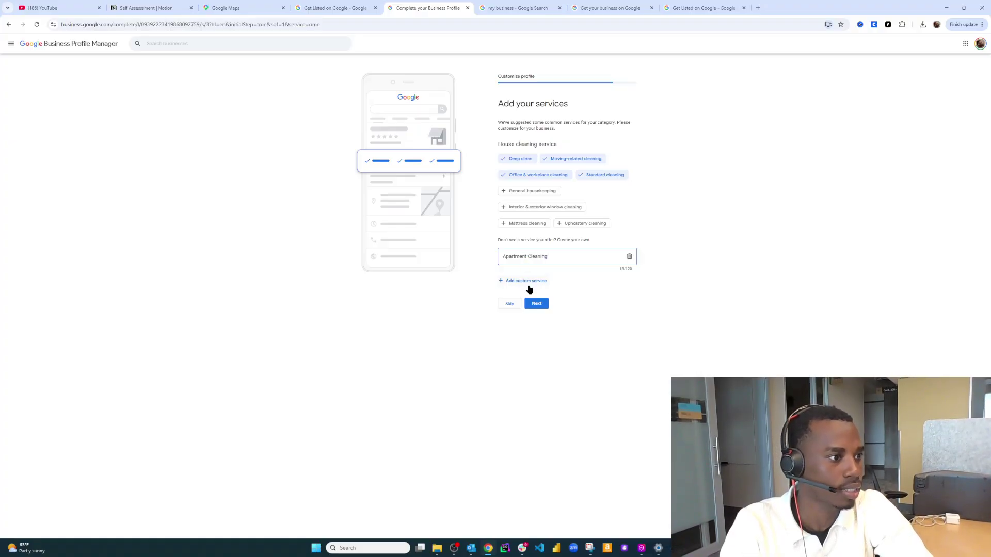
{"action": "left_click", "coordinate": [527, 281]}
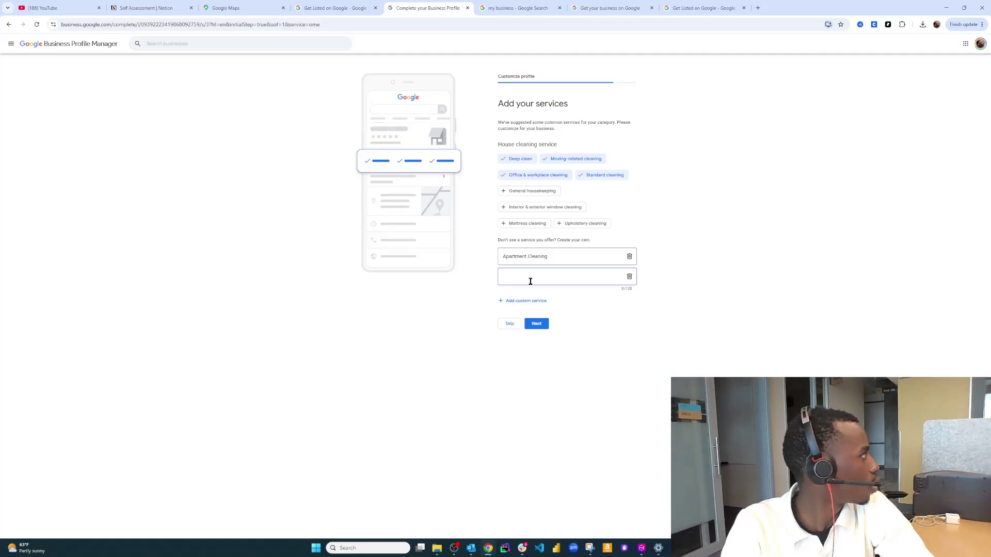
{"action": "type", "text": "Move"}
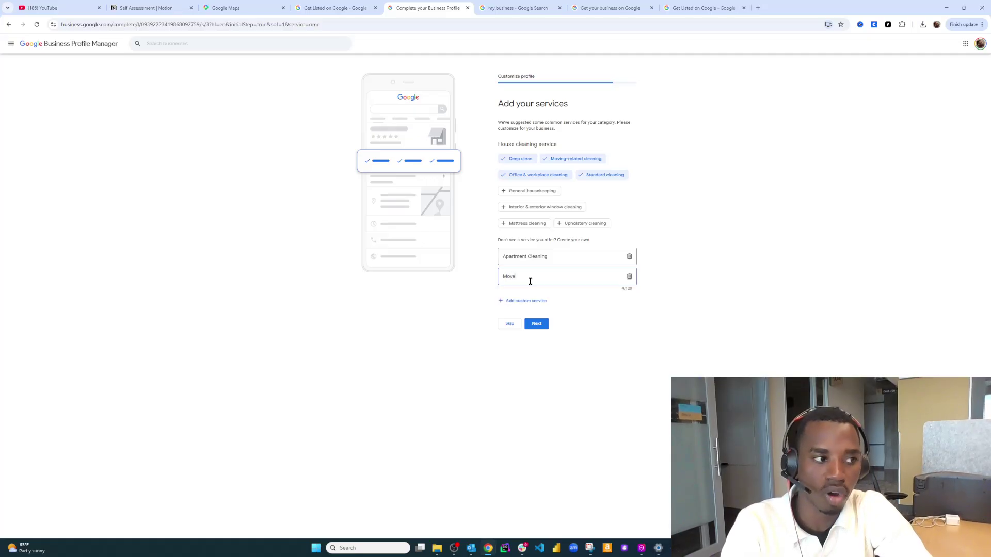
{"action": "type", "text": "-Out Cleaning"}
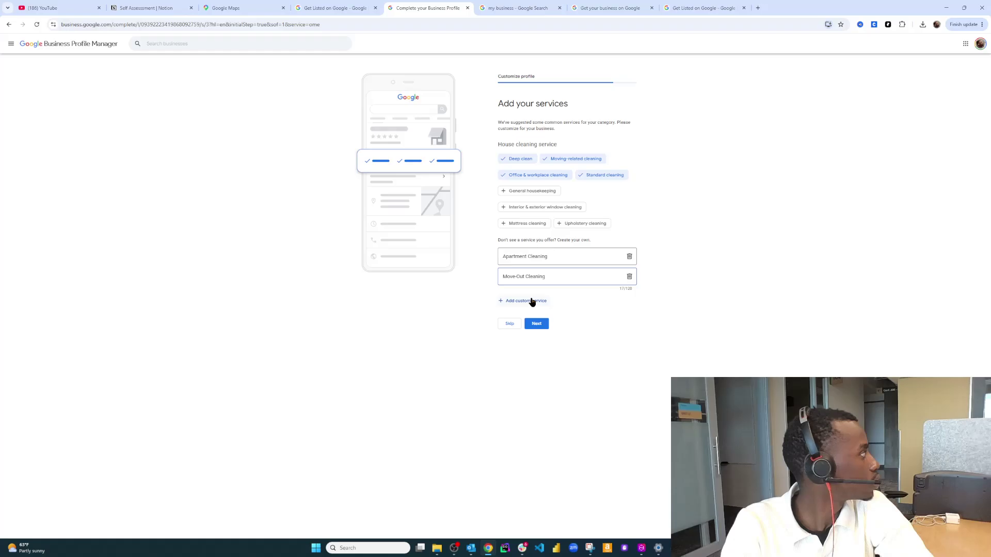
Add General housekeeping as a third service and save the services
{"action": "left_click", "coordinate": [532, 301]}
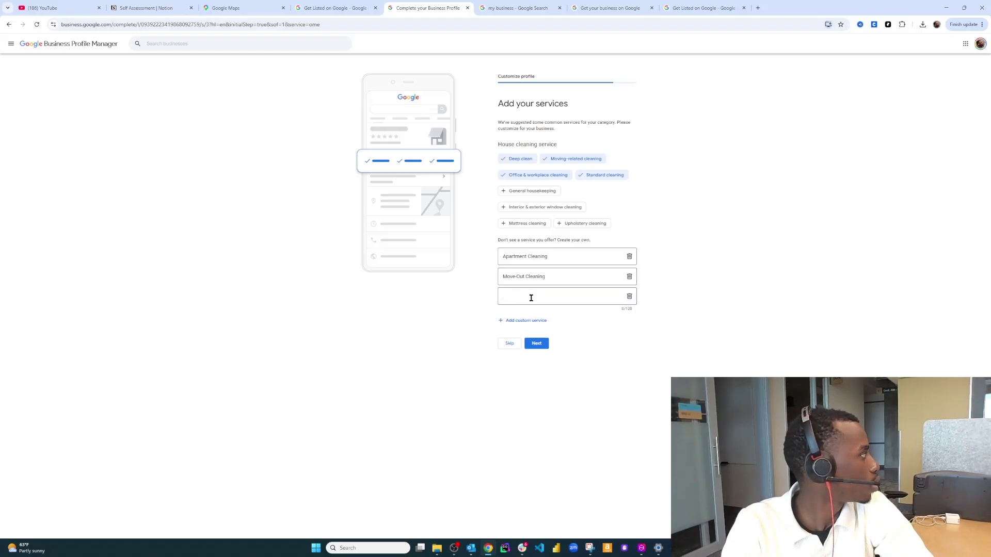
{"action": "type", "text": "I"}
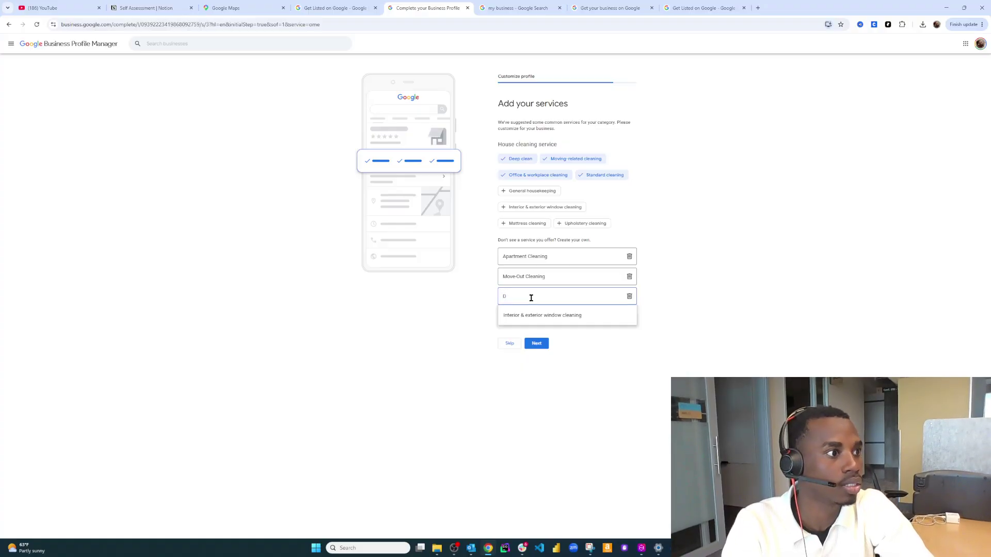
{"action": "key", "text": "BackSpace"}
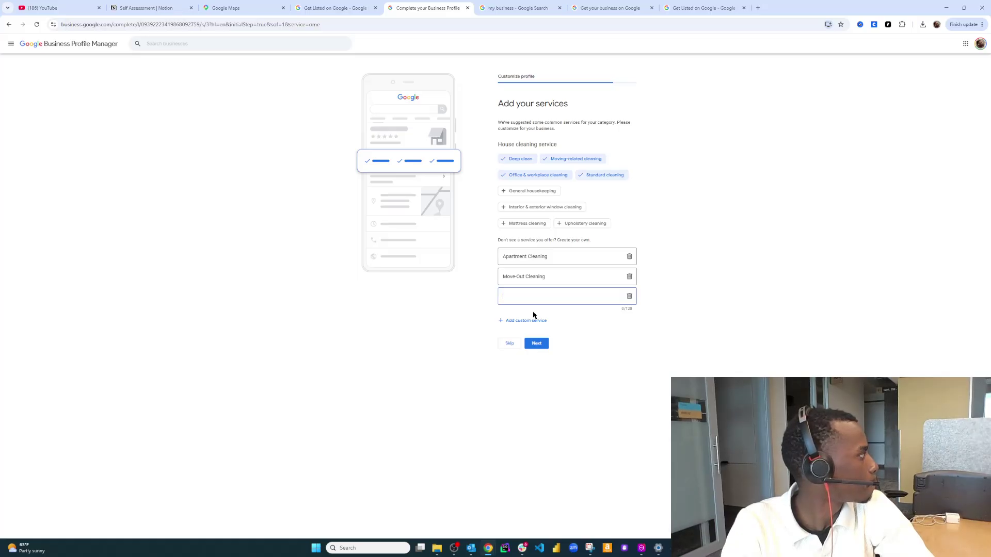
{"action": "type", "text": "K"}
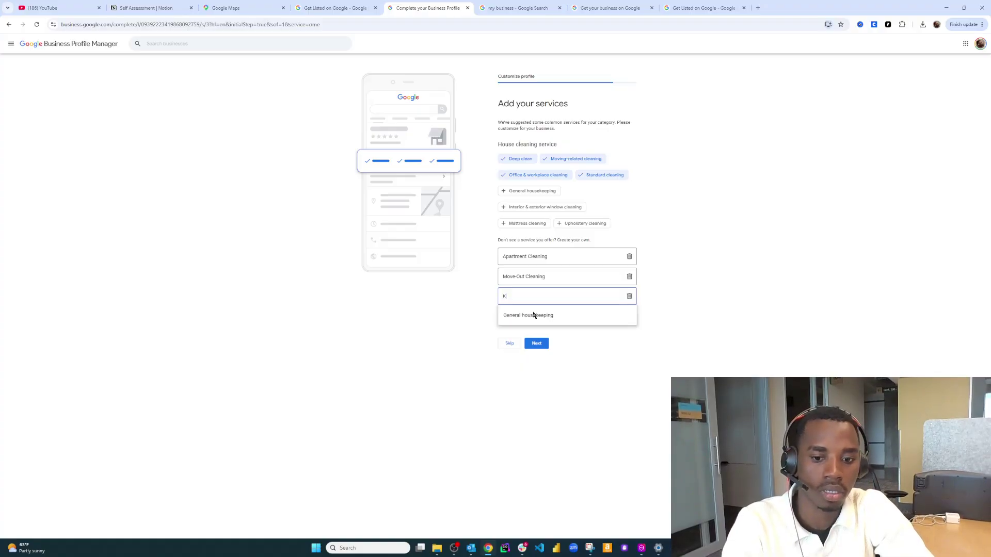
{"action": "key", "text": "BackSpace"}
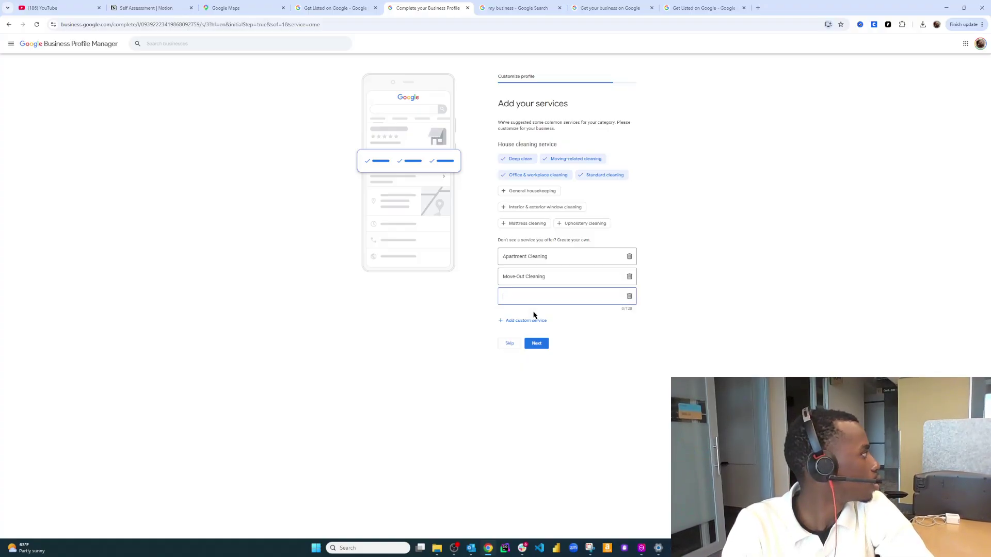
{"action": "type", "text": "End"}
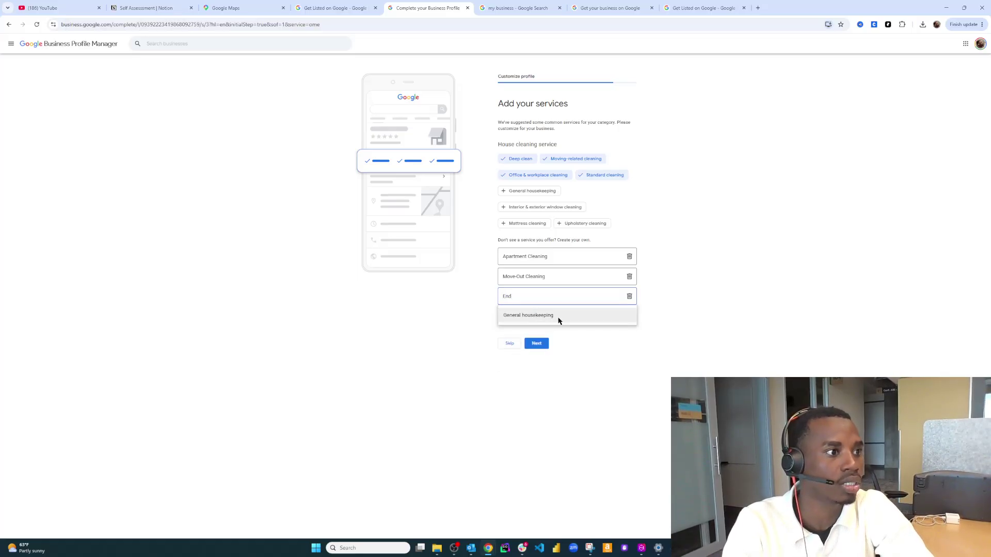
{"action": "left_click", "coordinate": [558, 318]}
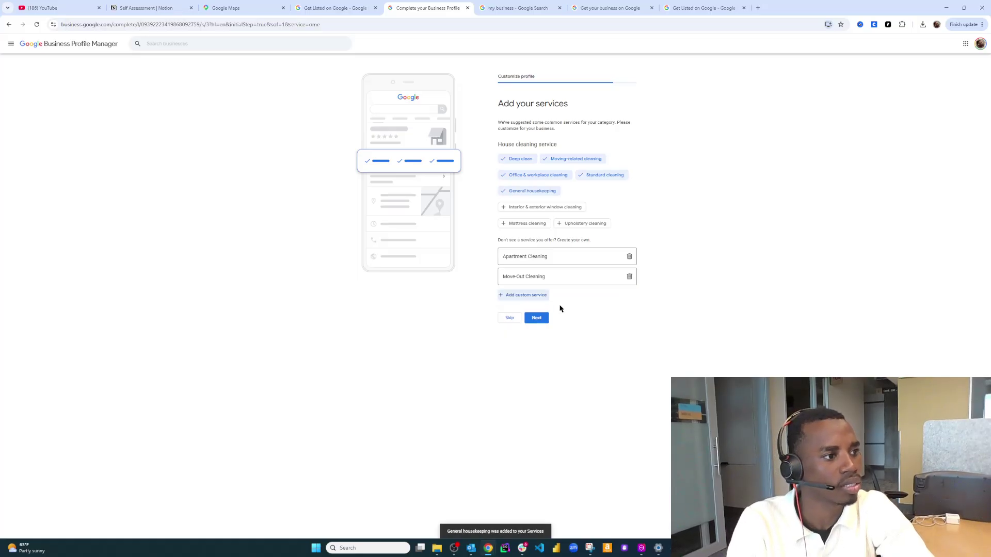
{"action": "left_click", "coordinate": [543, 324]}
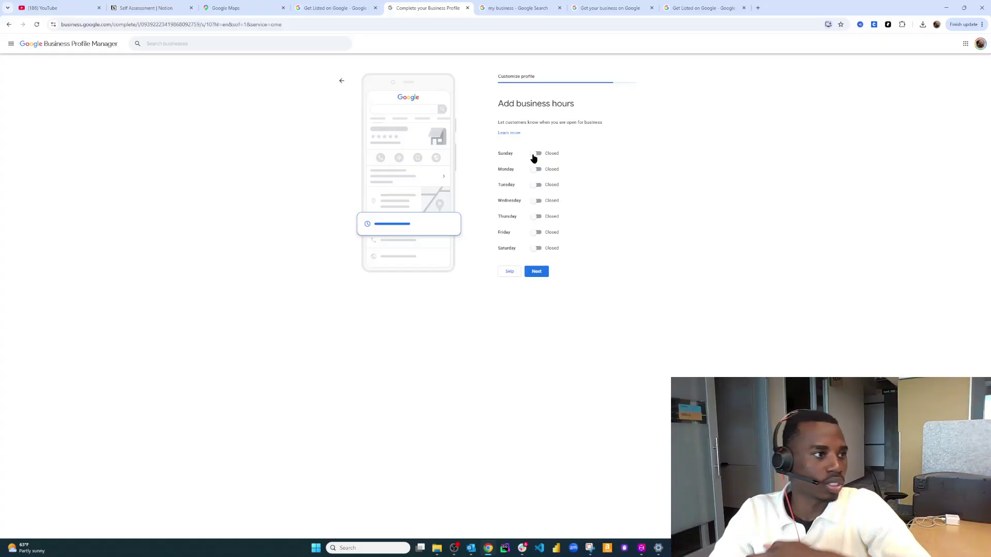
Toggle each day, Sunday through Saturday, from Closed to Open
{"action": "left_click", "coordinate": [535, 155]}
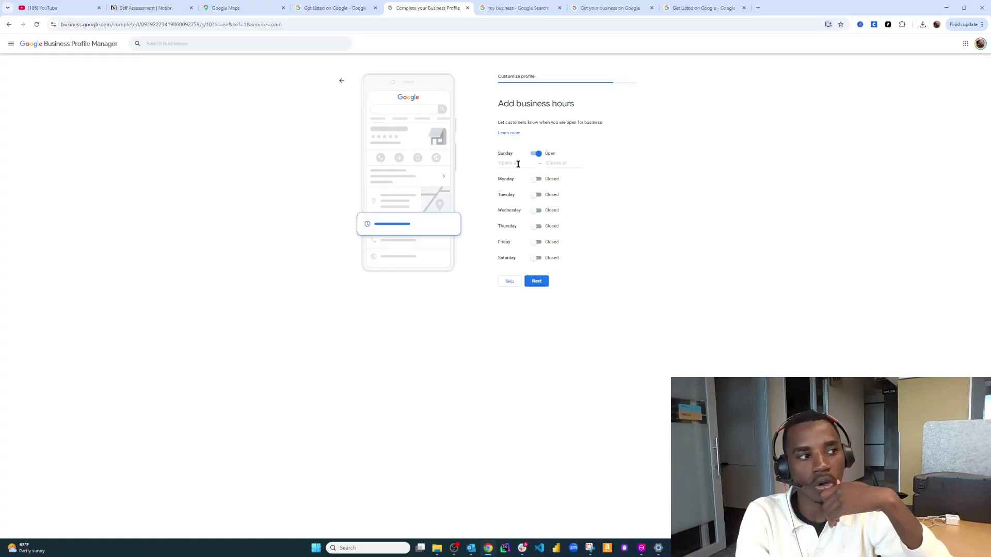
{"action": "left_click", "coordinate": [533, 180]}
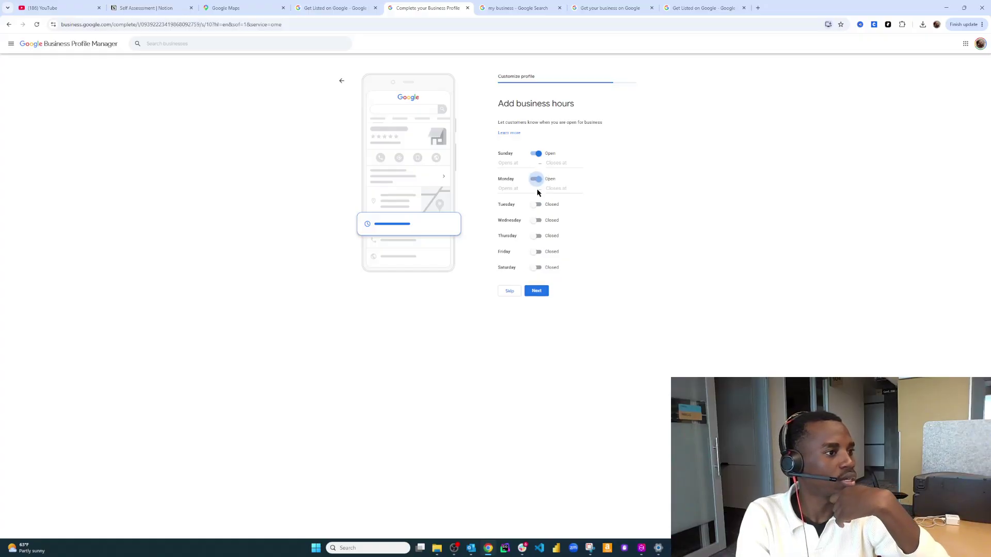
{"action": "left_click", "coordinate": [537, 205]}
{"action": "left_click", "coordinate": [536, 233]}
{"action": "left_click", "coordinate": [536, 257]}
{"action": "left_click", "coordinate": [536, 282]}
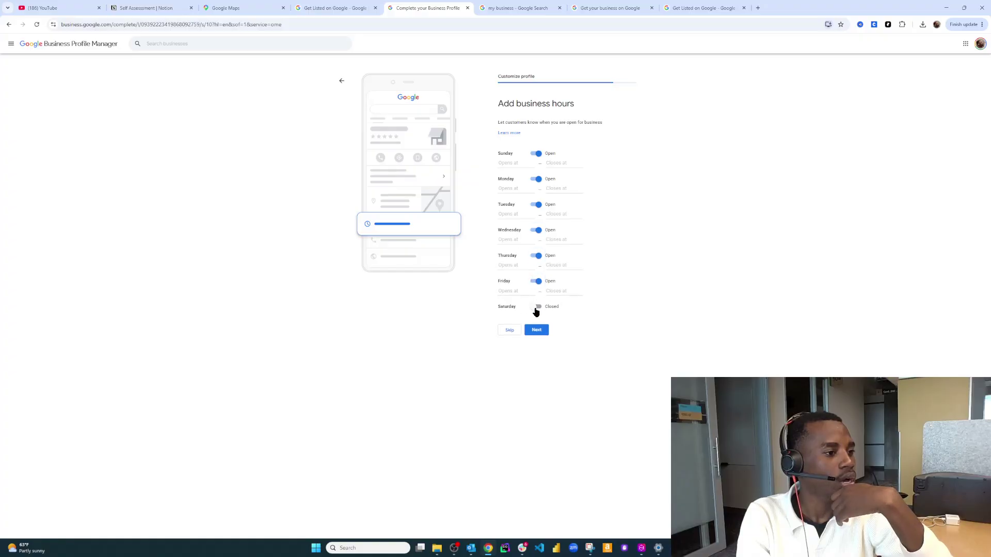
{"action": "left_click", "coordinate": [537, 308]}
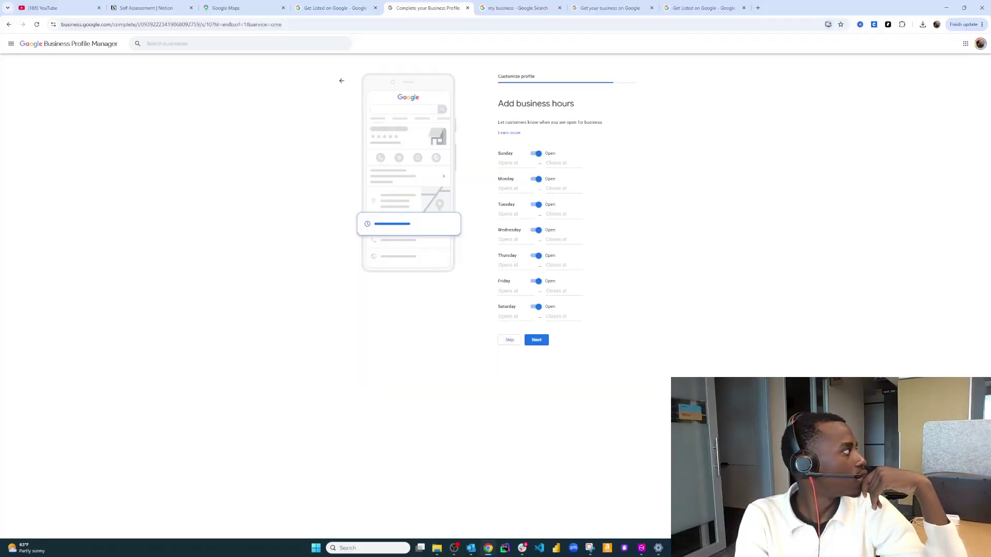
Set Sunday and Monday hours to 8:00 AM – 9:00 PM
{"action": "left_click", "coordinate": [528, 165]}
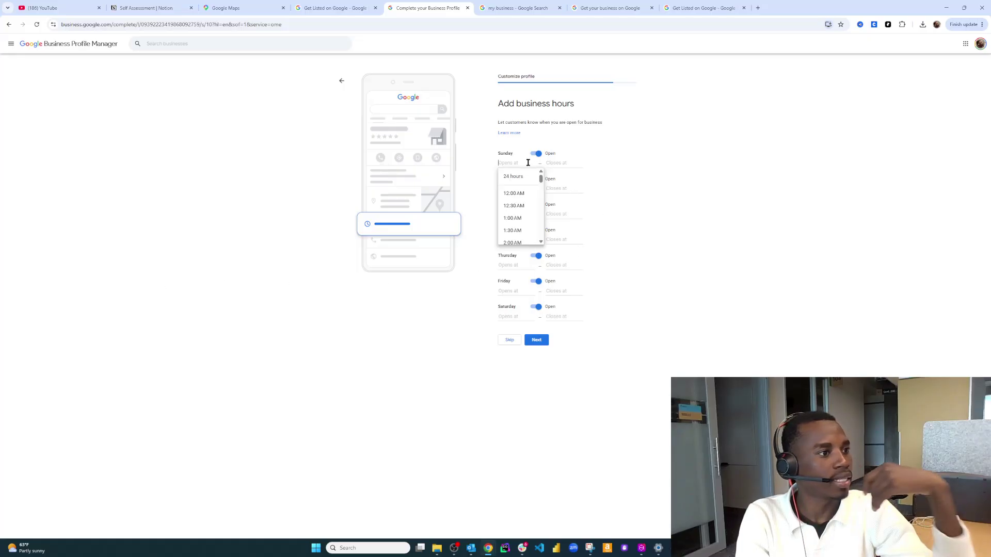
{"action": "type", "text": "8"}
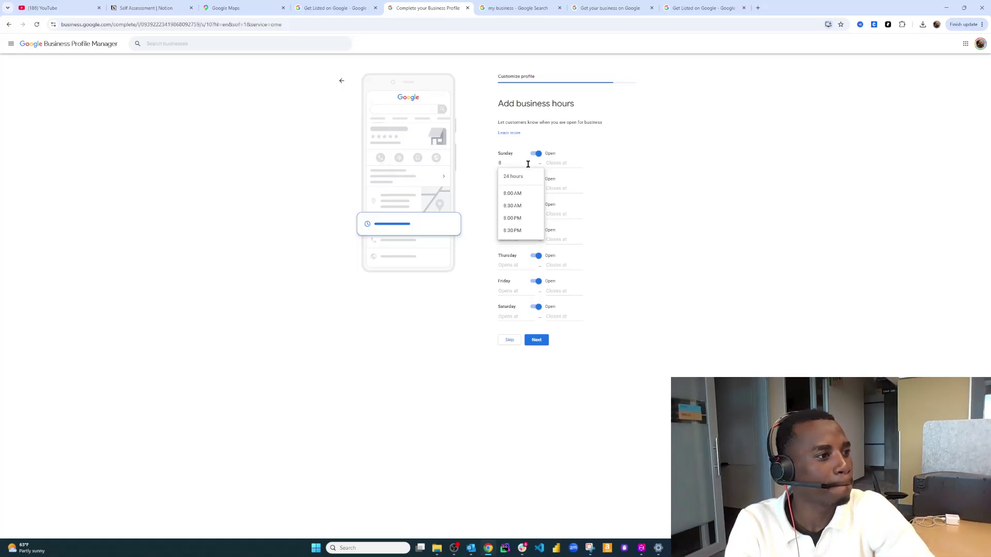
{"action": "left_click", "coordinate": [521, 193]}
{"action": "left_click", "coordinate": [564, 163]}
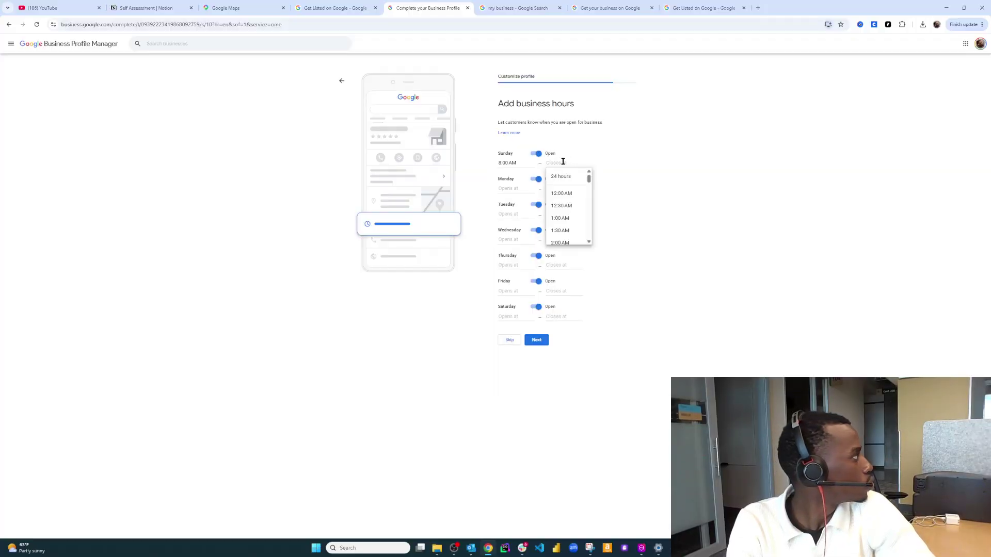
{"action": "scroll", "coordinate": [561, 208], "scroll_direction": "down", "scroll_amount": 2}
{"action": "scroll", "coordinate": [561, 208], "scroll_direction": "down", "scroll_amount": 5}
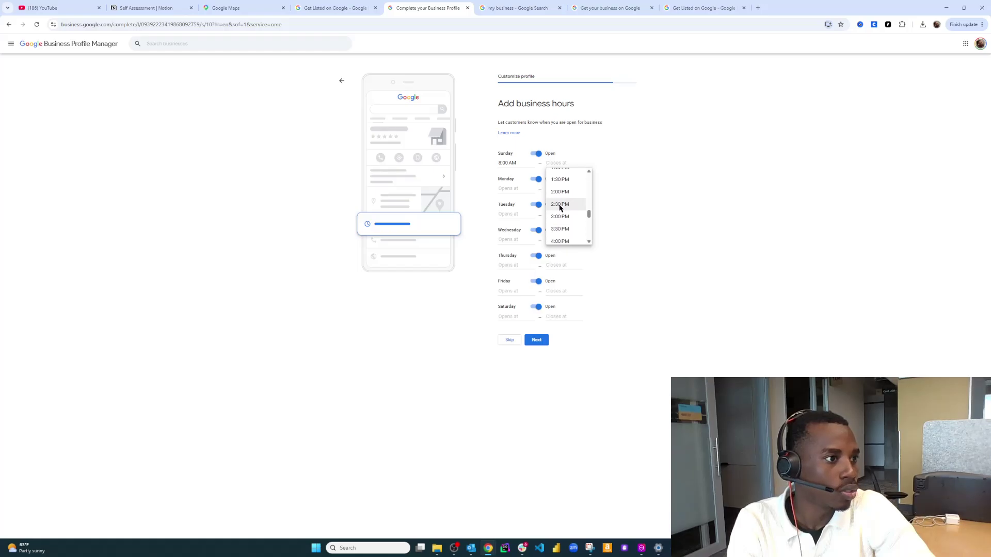
{"action": "scroll", "coordinate": [560, 208], "scroll_direction": "down", "scroll_amount": 3}
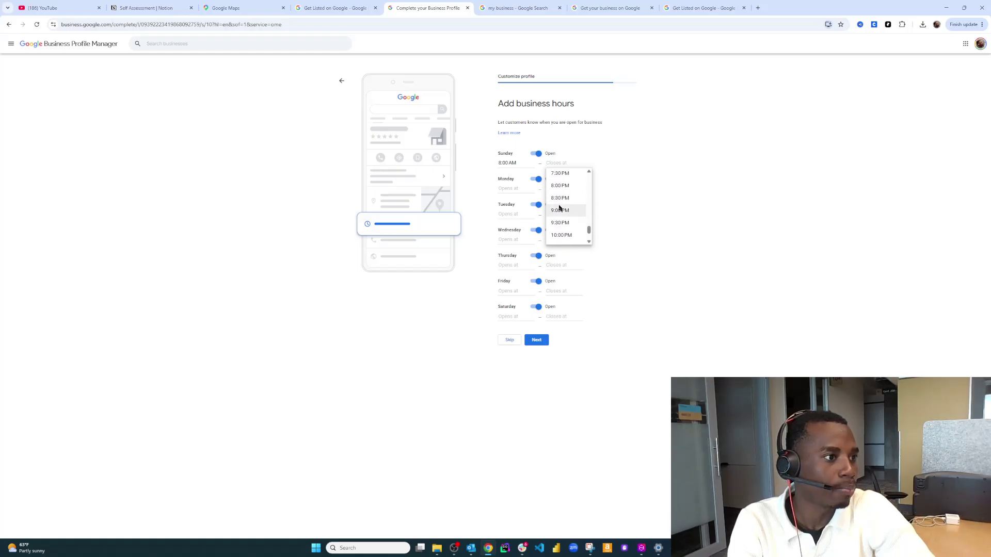
{"action": "left_click", "coordinate": [559, 210]}
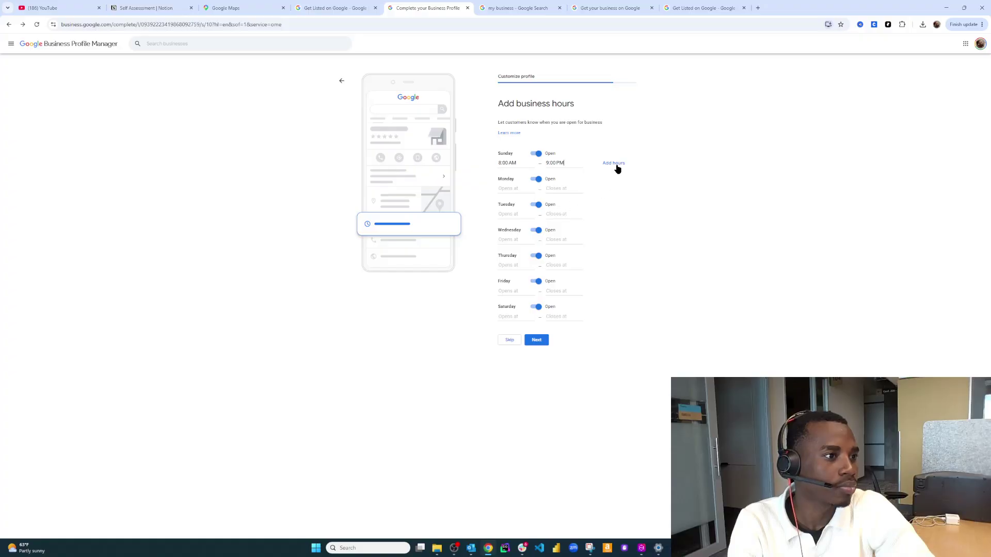
{"action": "left_click", "coordinate": [514, 188]}
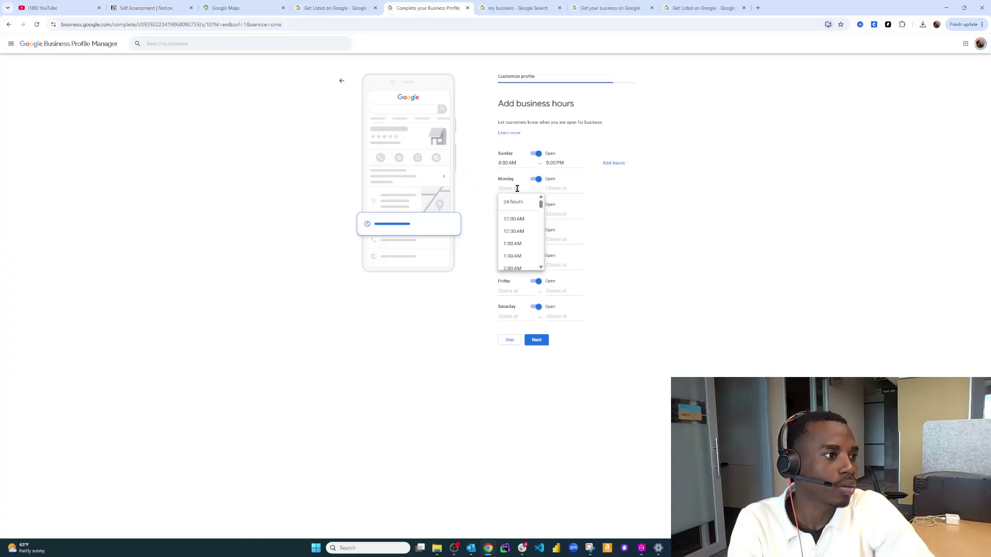
{"action": "left_click", "coordinate": [515, 217]}
{"action": "left_click", "coordinate": [559, 190]}
{"action": "scroll", "coordinate": [563, 222], "scroll_direction": "down", "scroll_amount": 10}
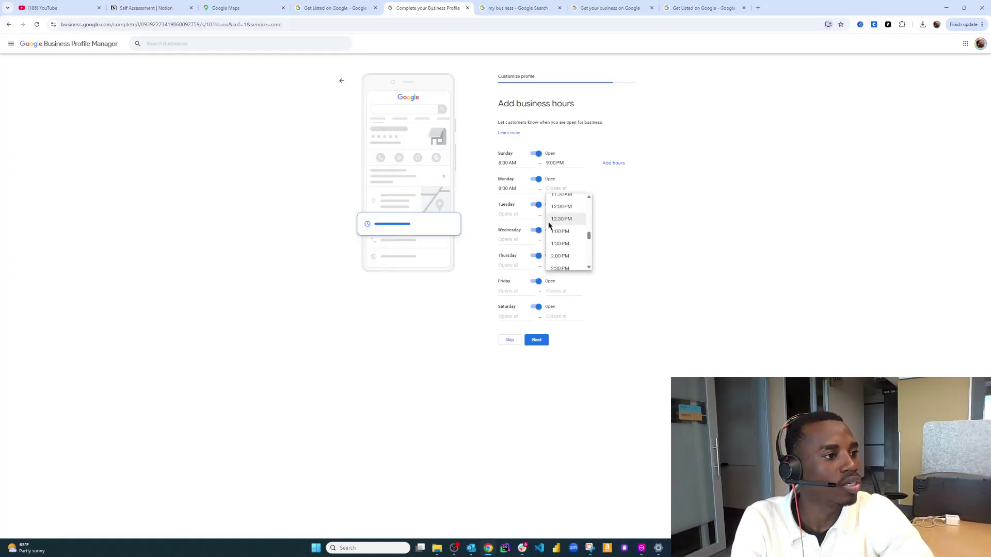
{"action": "left_click", "coordinate": [560, 199]}
Set Tuesday to 8:00 AM – 9:00 PM, correcting a mistaken 8:00 AM closing time
{"action": "left_click", "coordinate": [511, 214]}
{"action": "scroll", "coordinate": [517, 251], "scroll_direction": "down", "scroll_amount": 6}
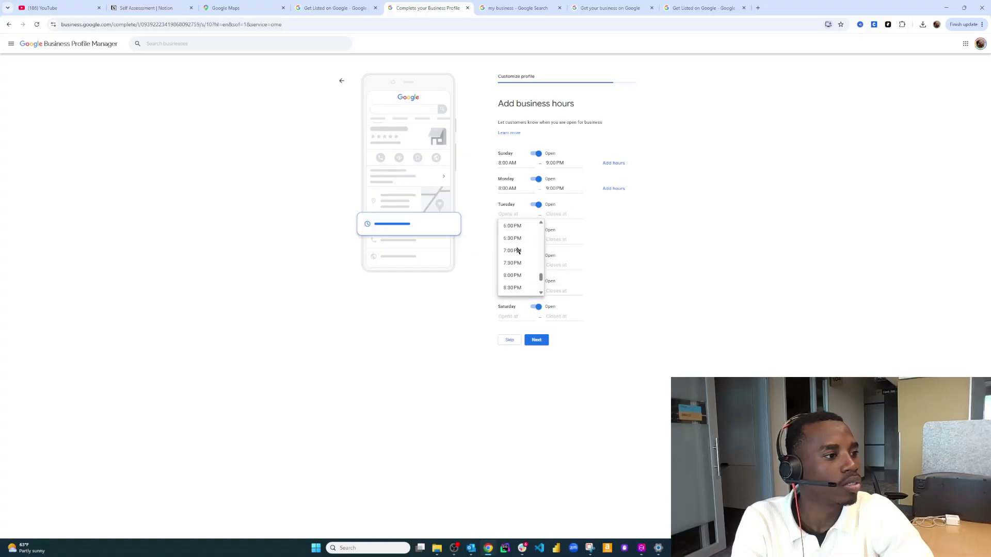
{"action": "scroll", "coordinate": [513, 249], "scroll_direction": "up", "scroll_amount": 2}
{"action": "scroll", "coordinate": [512, 248], "scroll_direction": "up", "scroll_amount": 3}
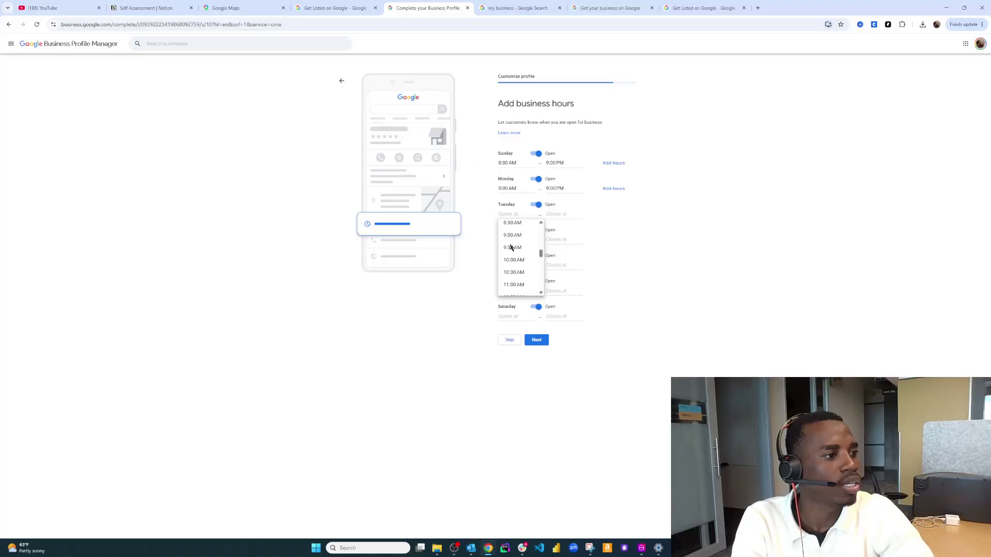
{"action": "left_click", "coordinate": [512, 249]}
{"action": "left_click", "coordinate": [558, 214]}
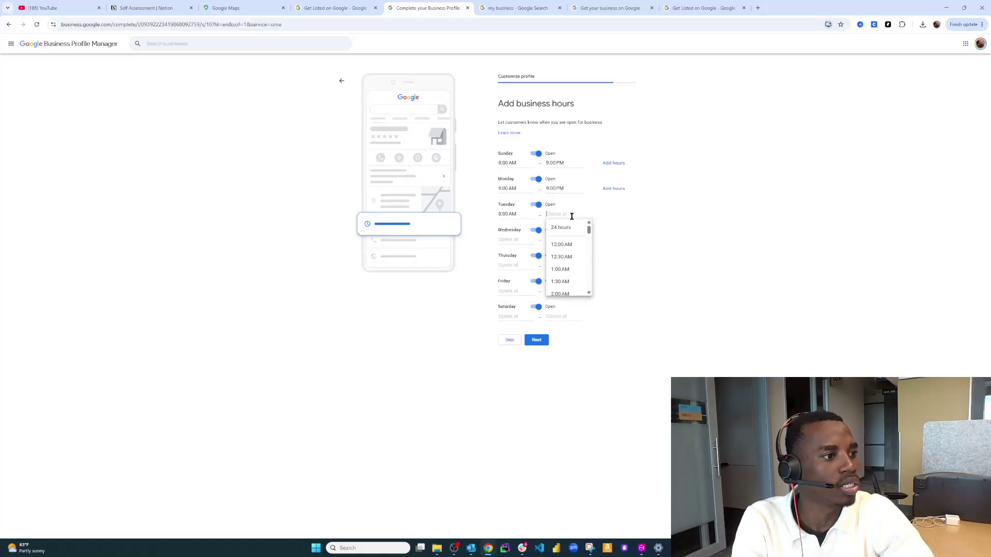
{"action": "scroll", "coordinate": [564, 238], "scroll_direction": "up", "scroll_amount": 2}
{"action": "left_click", "coordinate": [560, 248]}
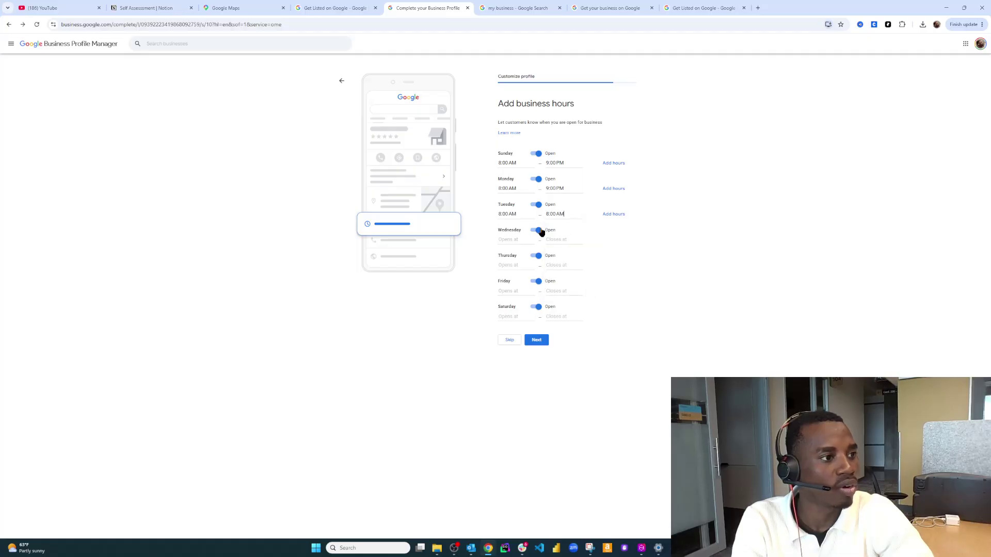
{"action": "left_click", "coordinate": [522, 239]}
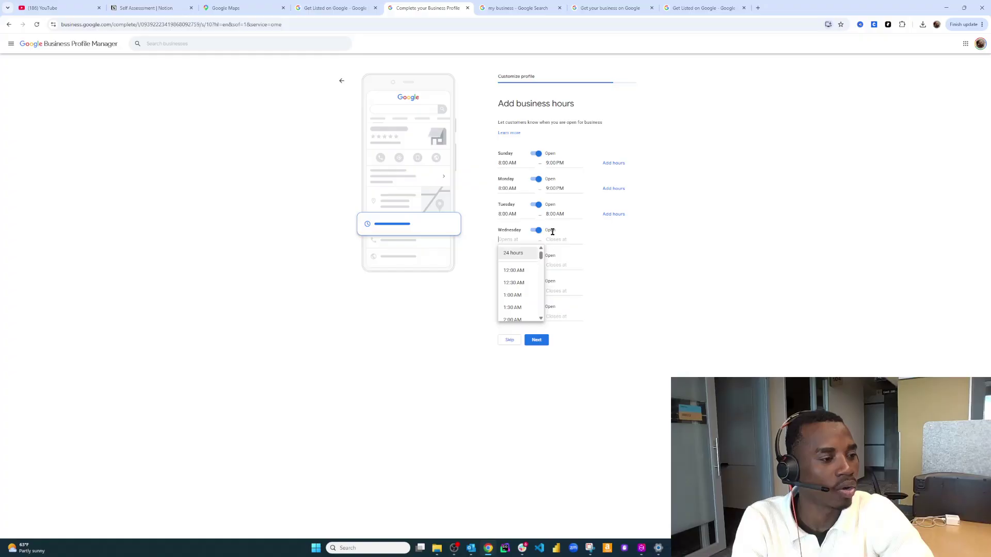
{"action": "left_click", "coordinate": [562, 215]}
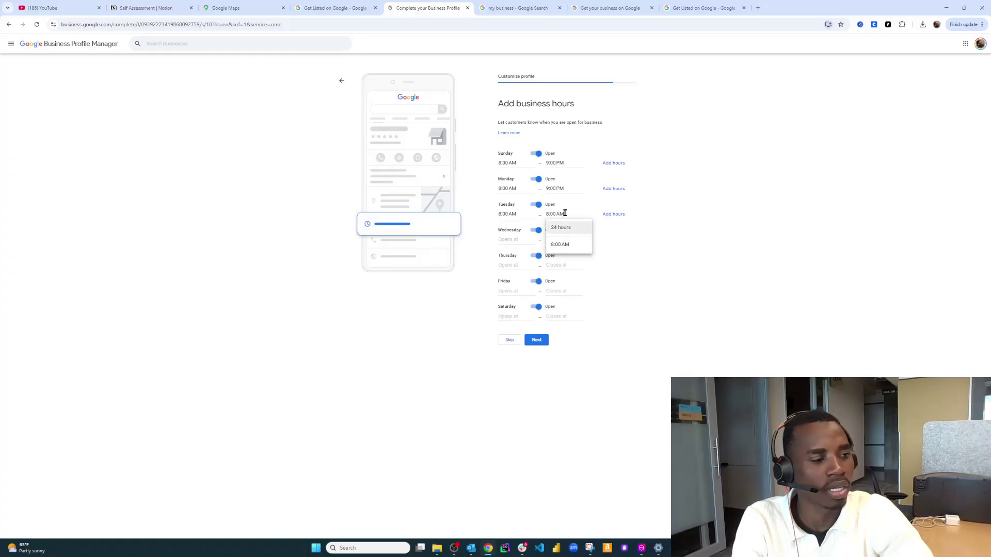
{"action": "key", "text": "BackSpace"}
{"action": "key", "text": "BackSpace"}
{"action": "key", "text": "BackSpace"}
{"action": "key", "text": "BackSpace"}
{"action": "key", "text": "BackSpace"}
{"action": "key", "text": "BackSpace"}
{"action": "key", "text": "BackSpace"}
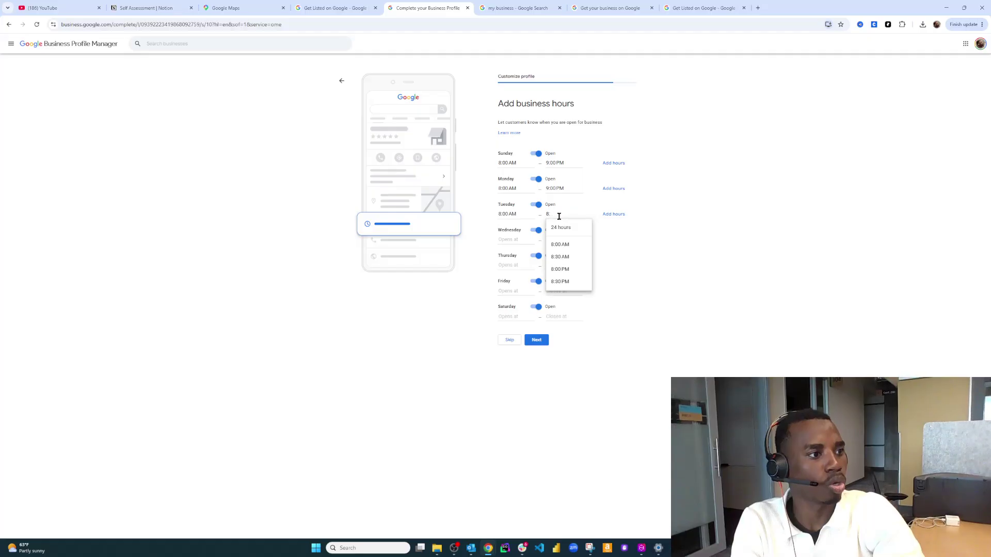
{"action": "type", "text": "9"}
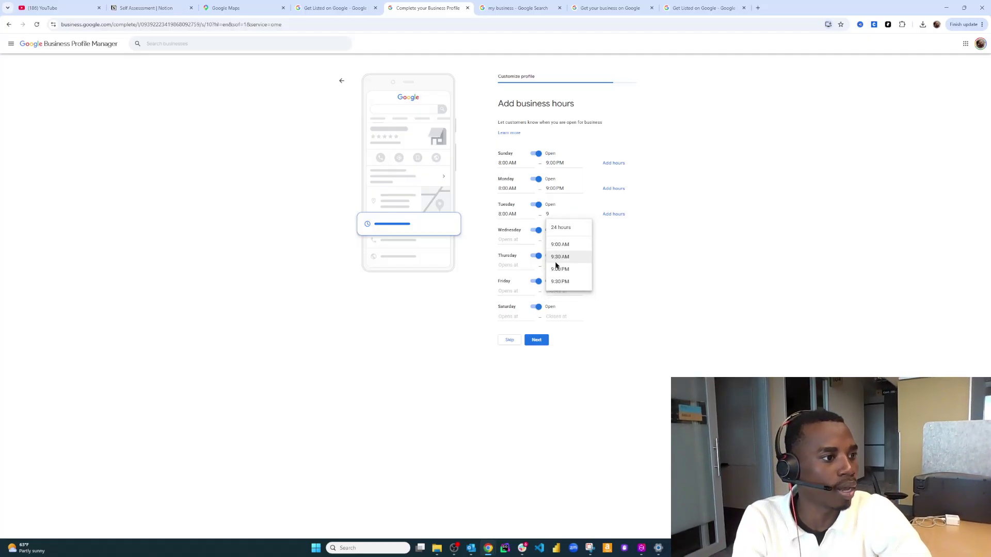
{"action": "left_click", "coordinate": [558, 269]}
Set Wednesday and Thursday hours to 8:00 AM – 9:00 PM
{"action": "left_click", "coordinate": [520, 240]}
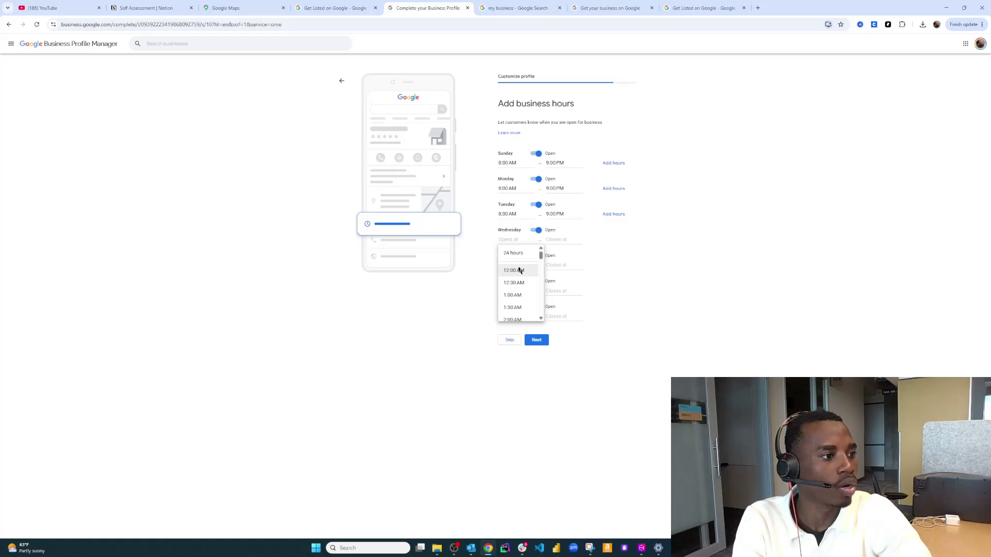
{"action": "scroll", "coordinate": [514, 269], "scroll_direction": "down", "scroll_amount": 5}
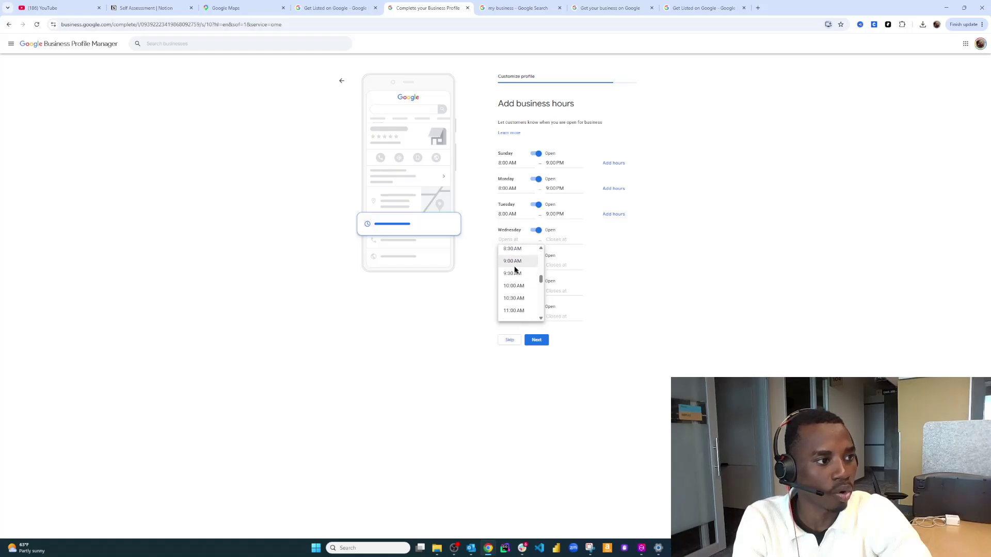
{"action": "scroll", "coordinate": [516, 258], "scroll_direction": "up", "scroll_amount": 1}
{"action": "left_click", "coordinate": [518, 273]}
{"action": "left_click", "coordinate": [552, 240]}
{"action": "scroll", "coordinate": [567, 289], "scroll_direction": "down", "scroll_amount": 7}
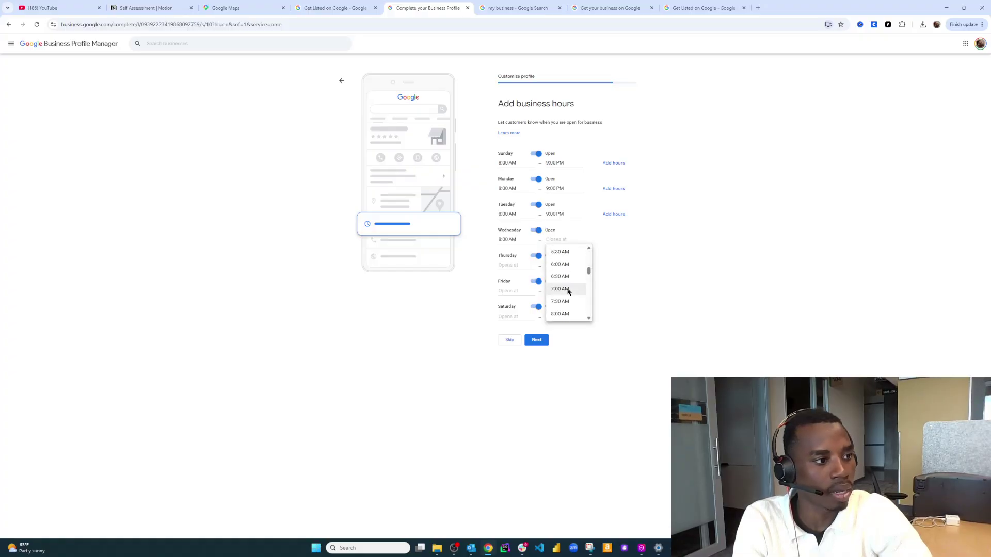
{"action": "scroll", "coordinate": [567, 292], "scroll_direction": "down", "scroll_amount": 4}
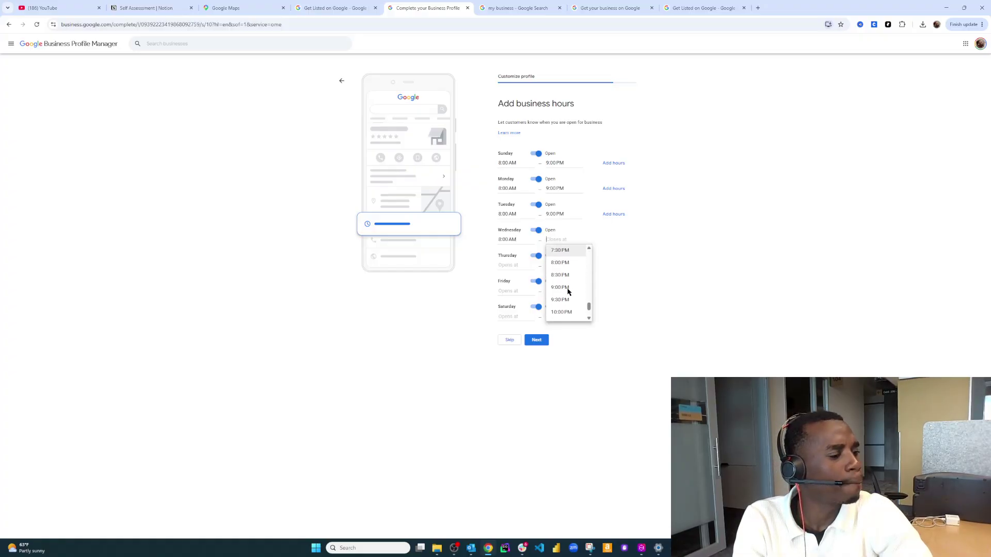
{"action": "left_click", "coordinate": [567, 289]}
{"action": "left_click", "coordinate": [519, 266]}
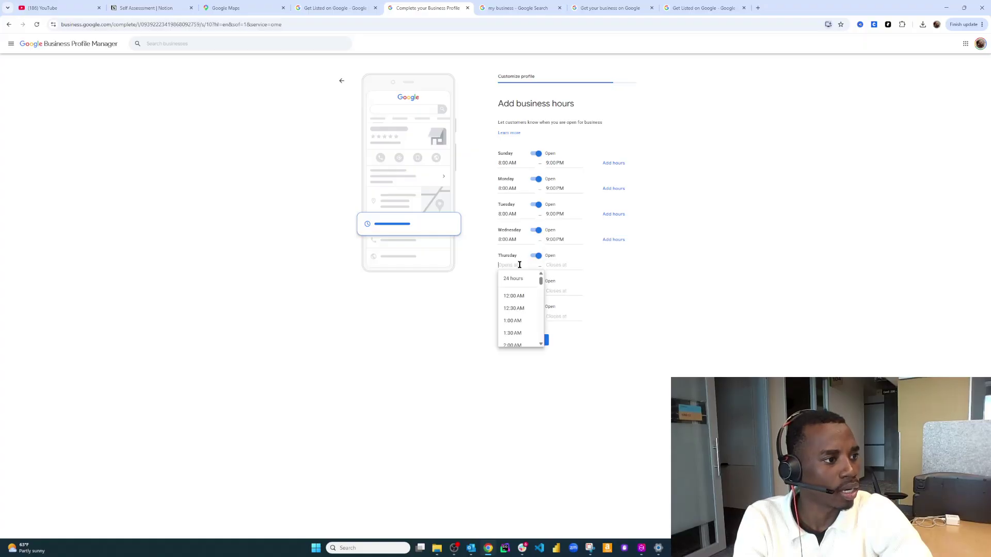
{"action": "scroll", "coordinate": [516, 302], "scroll_direction": "down", "scroll_amount": 5}
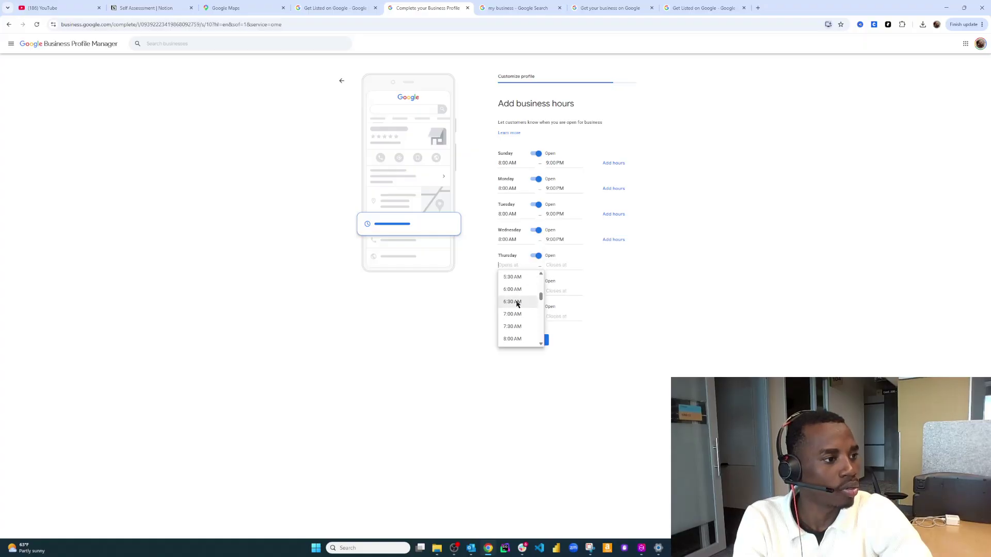
{"action": "left_click", "coordinate": [516, 301]}
{"action": "left_click", "coordinate": [556, 266]}
{"action": "scroll", "coordinate": [563, 316], "scroll_direction": "down", "scroll_amount": 10}
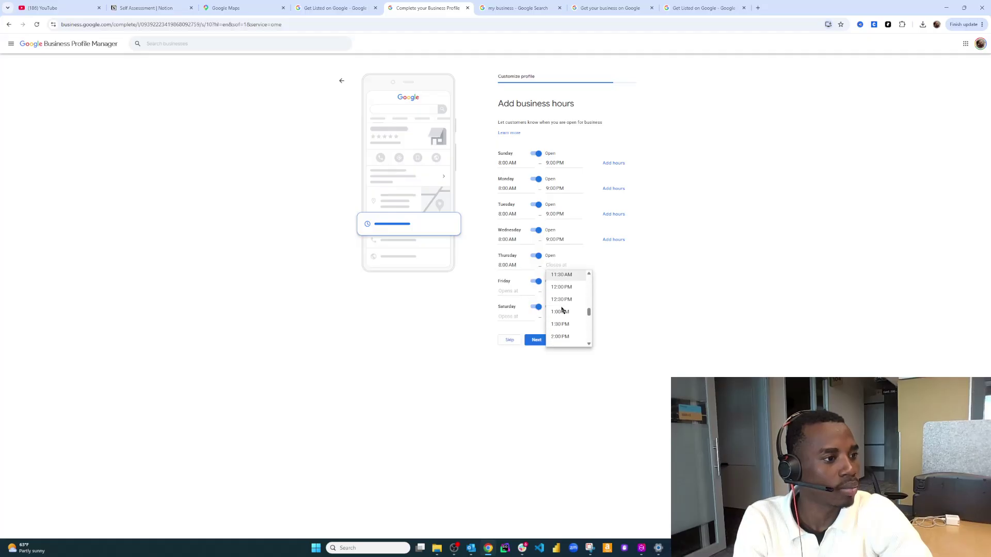
{"action": "left_click", "coordinate": [561, 312]}
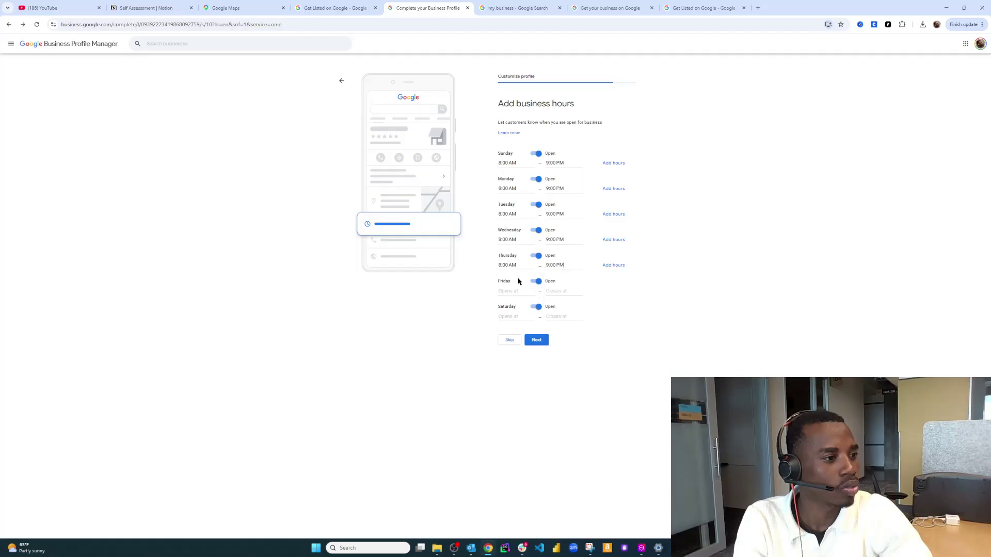
Set Friday and Saturday to 8:00 AM – 9:00 PM and save the hours
{"action": "left_click", "coordinate": [514, 290]}
{"action": "scroll", "coordinate": [514, 325], "scroll_direction": "down", "scroll_amount": 5}
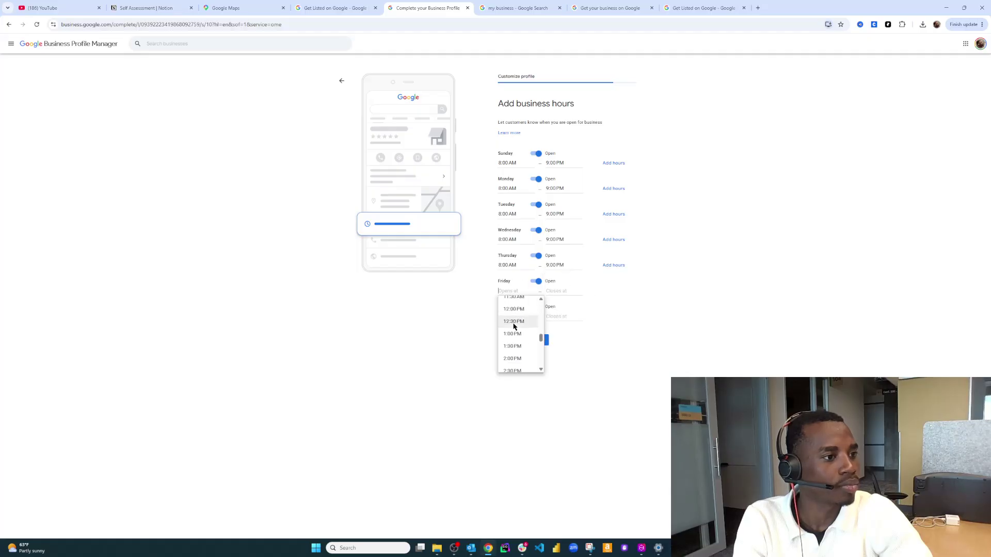
{"action": "scroll", "coordinate": [513, 325], "scroll_direction": "up", "scroll_amount": 3}
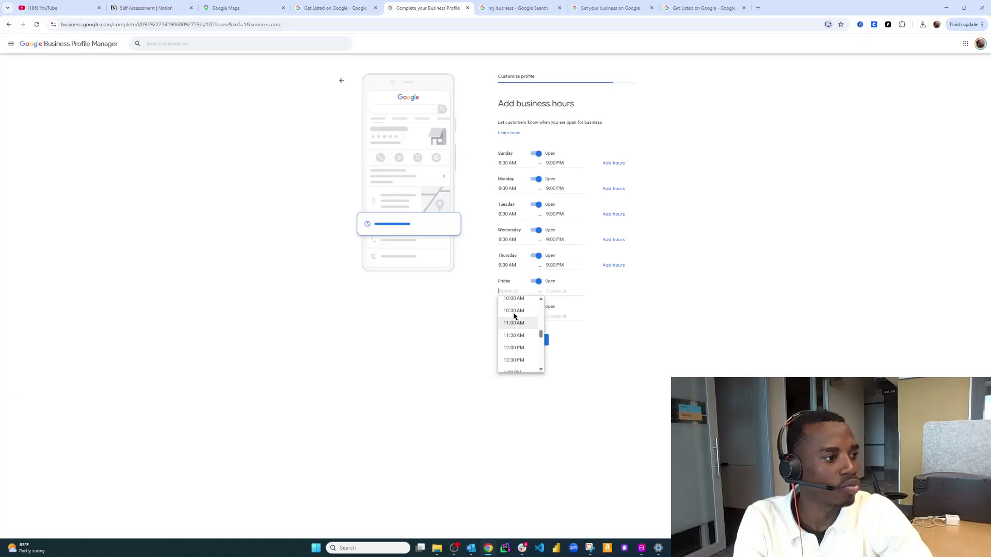
{"action": "scroll", "coordinate": [514, 317], "scroll_direction": "up", "scroll_amount": 2}
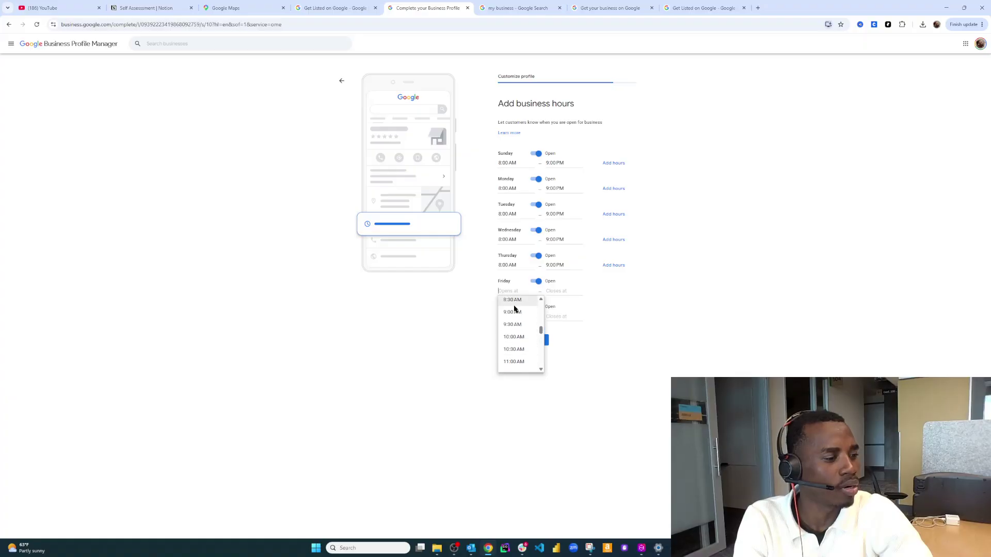
{"action": "left_click", "coordinate": [514, 324]}
{"action": "left_click", "coordinate": [548, 293]}
{"action": "scroll", "coordinate": [559, 335], "scroll_direction": "down", "scroll_amount": 5}
{"action": "scroll", "coordinate": [559, 336], "scroll_direction": "down", "scroll_amount": 3}
{"action": "left_click", "coordinate": [566, 342]}
{"action": "left_click", "coordinate": [518, 313]}
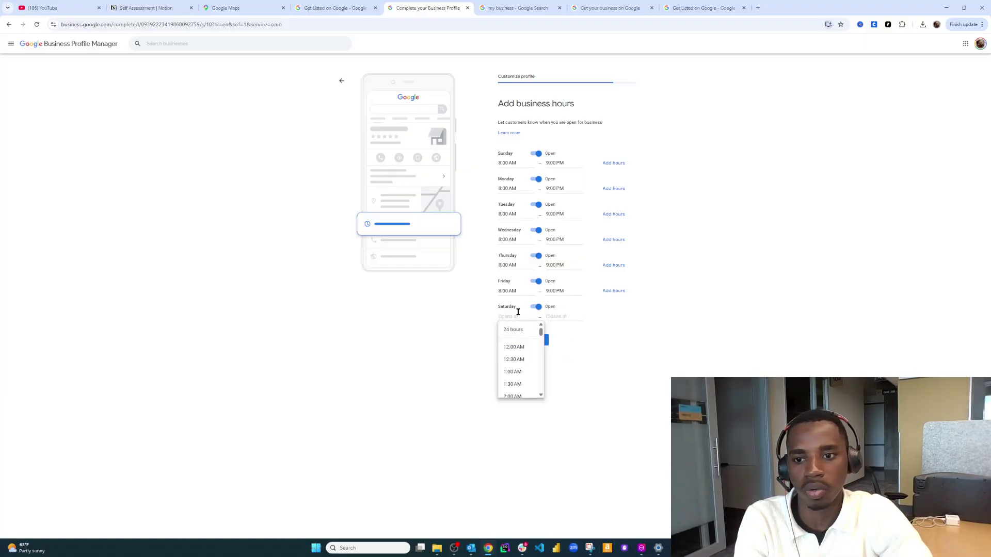
{"action": "scroll", "coordinate": [518, 356], "scroll_direction": "down", "scroll_amount": 5}
{"action": "scroll", "coordinate": [519, 357], "scroll_direction": "up", "scroll_amount": 3}
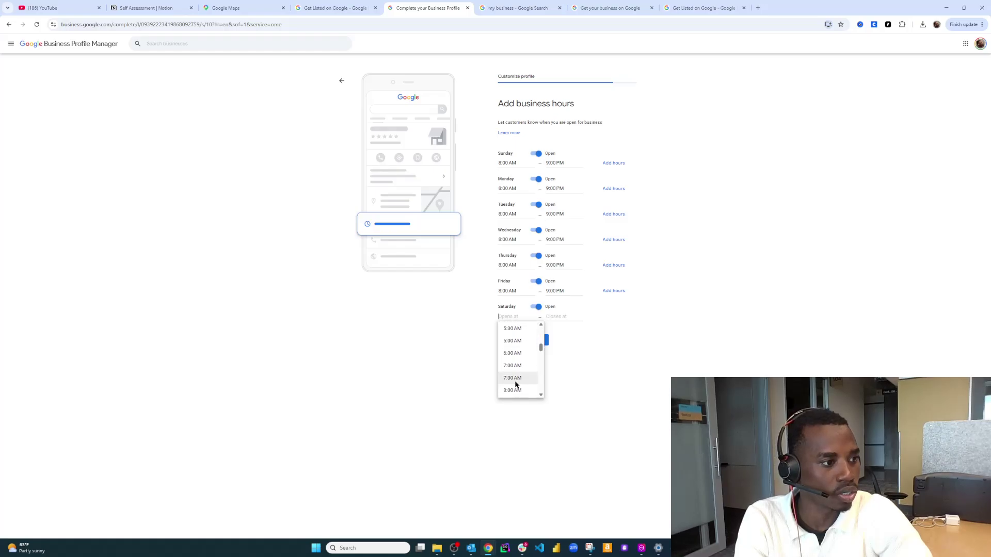
{"action": "left_click", "coordinate": [514, 390]}
{"action": "scroll", "coordinate": [561, 361], "scroll_direction": "down", "scroll_amount": 10}
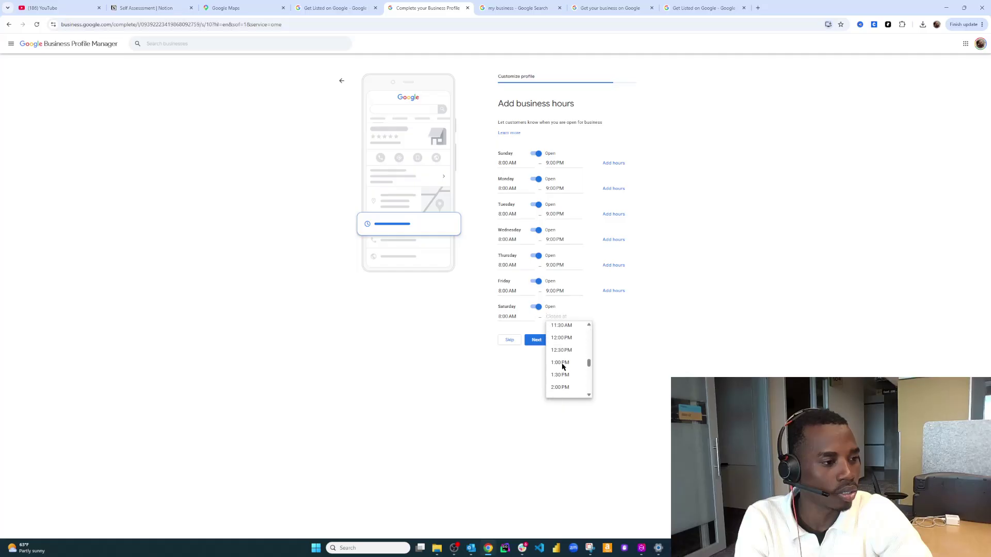
{"action": "left_click", "coordinate": [560, 365]}
{"action": "left_click", "coordinate": [533, 342]}
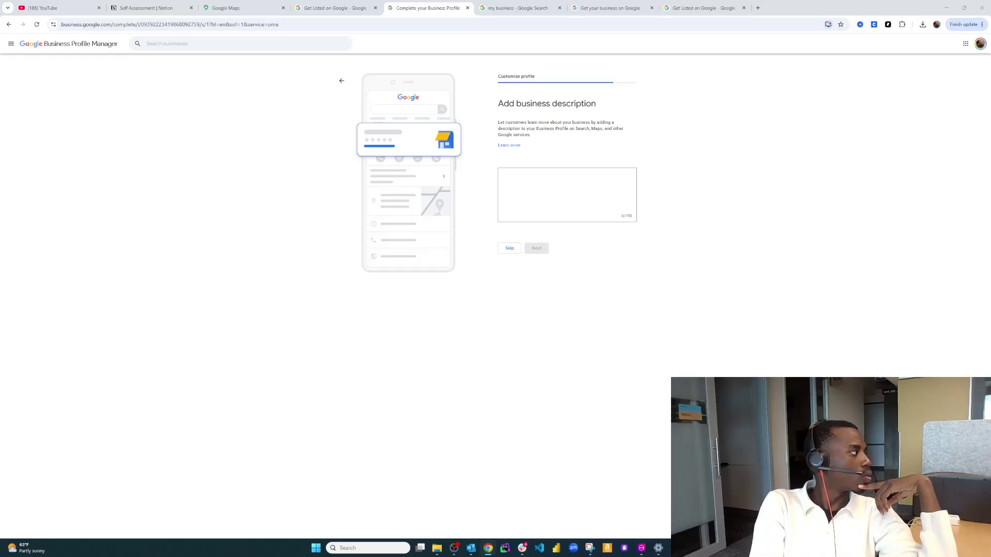
Paste the prepared Seattle and Eastside move-out cleaning description and continue
{"action": "left_click", "coordinate": [512, 213]}
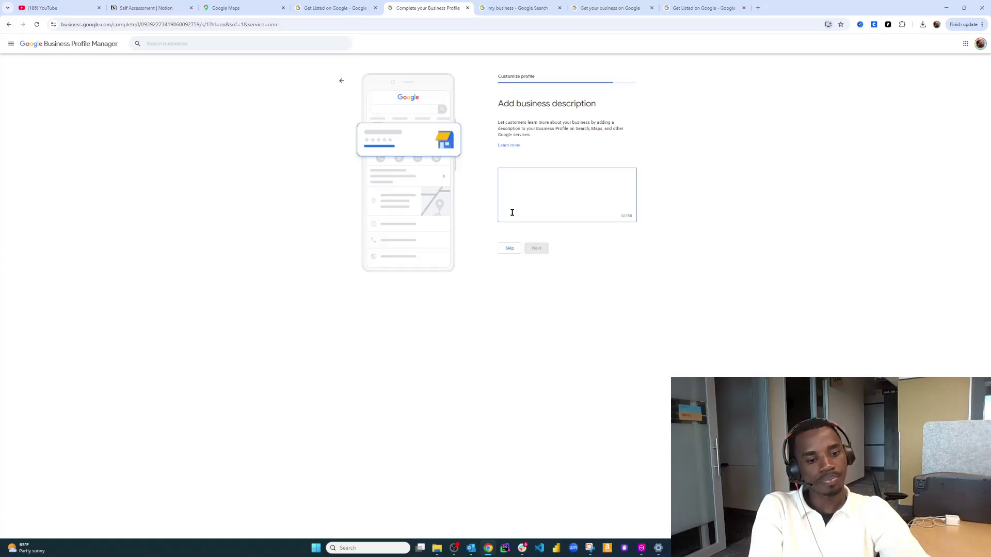
{"action": "type", "text": "Professional move-out cleaning services in Seattle and the Eastside. We help renters and homeowners get their full deposit back with thorough, reliable deep cleans. Serving Seattle, Bellevue, Kirkland, Redmond, and surrounding areas"}
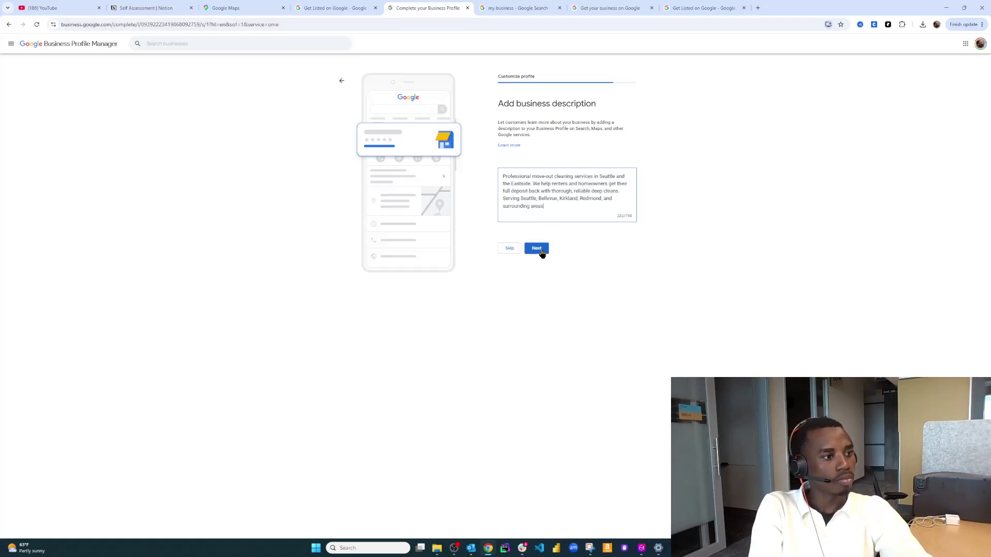
{"action": "left_click", "coordinate": [540, 251]}
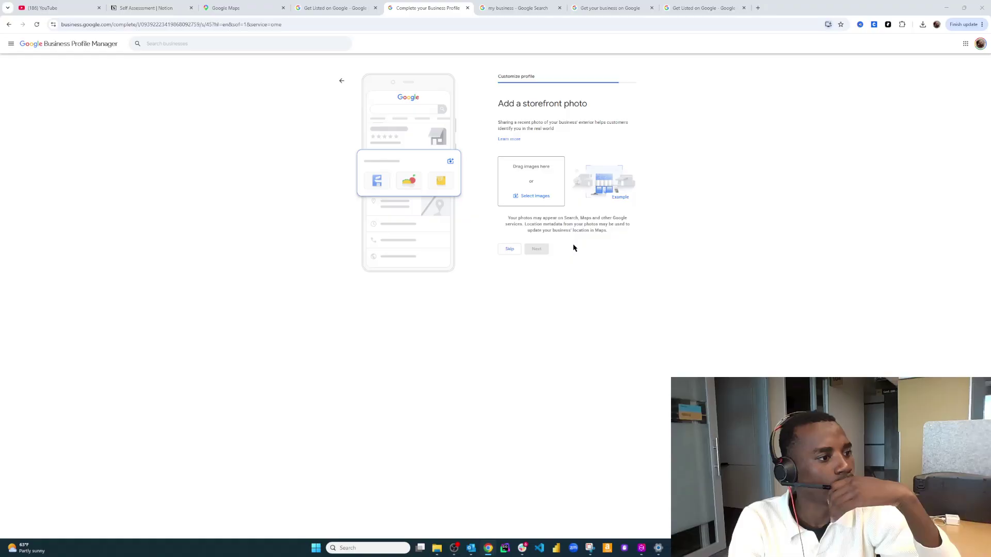
Skip both the storefront photo and work photos steps without uploading anything
{"action": "left_click", "coordinate": [511, 250]}
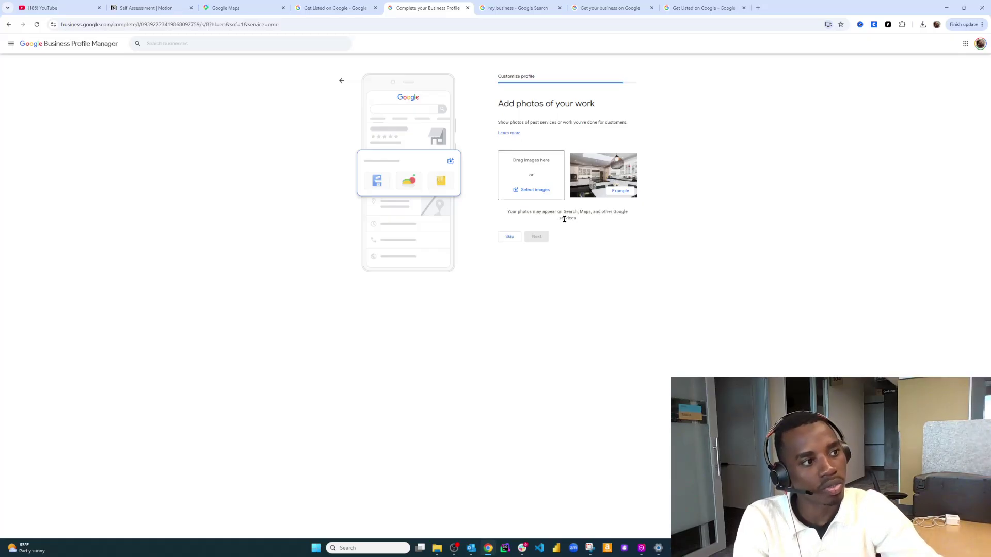
{"action": "left_click", "coordinate": [345, 85]}
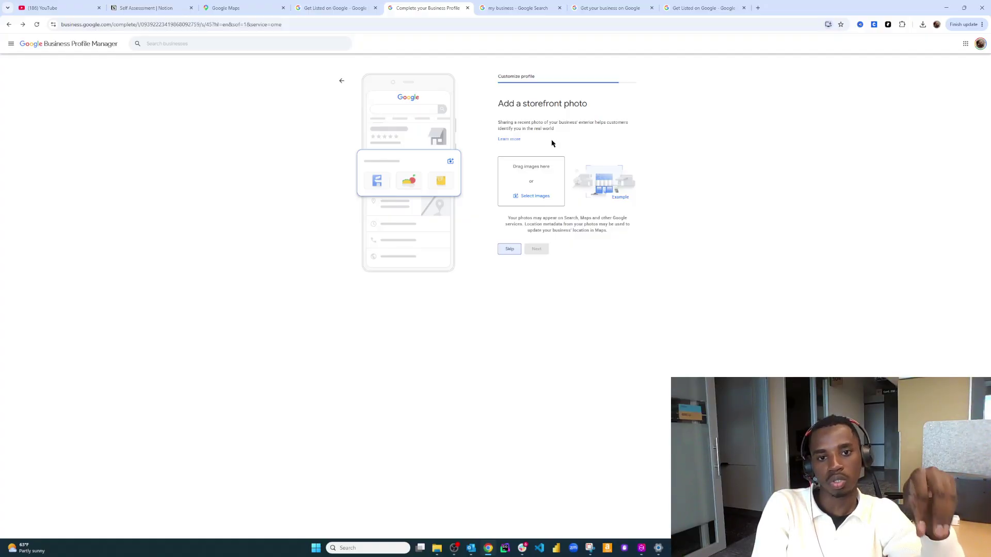
{"action": "left_click", "coordinate": [540, 242]}
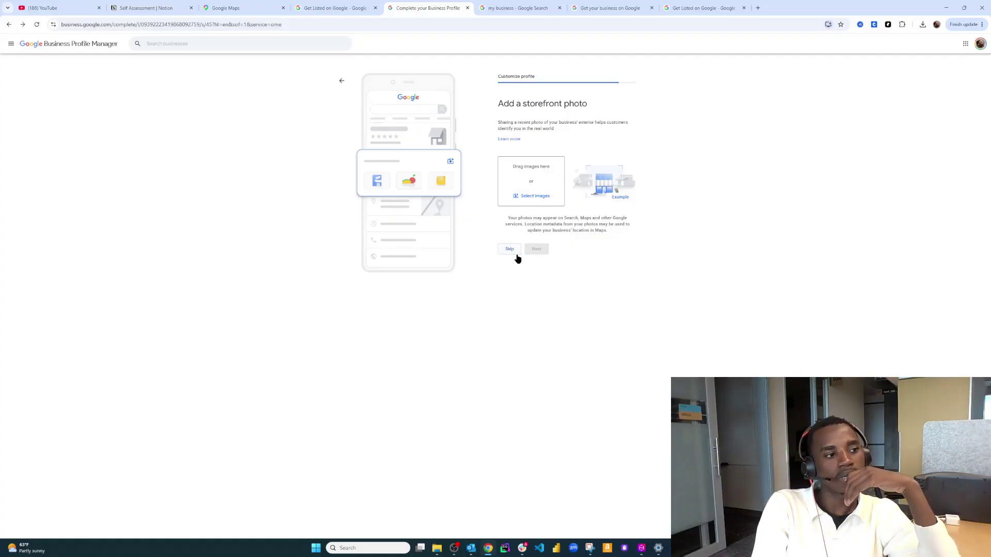
{"action": "left_click", "coordinate": [517, 257]}
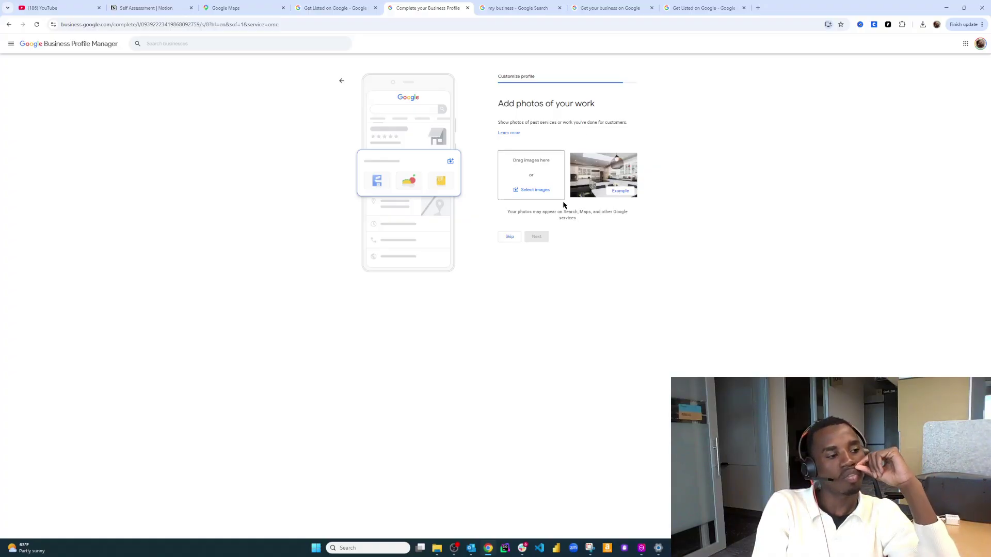
{"action": "left_click", "coordinate": [520, 241]}
{"action": "right_click", "coordinate": [580, 266]}
{"action": "left_click", "coordinate": [579, 266]}
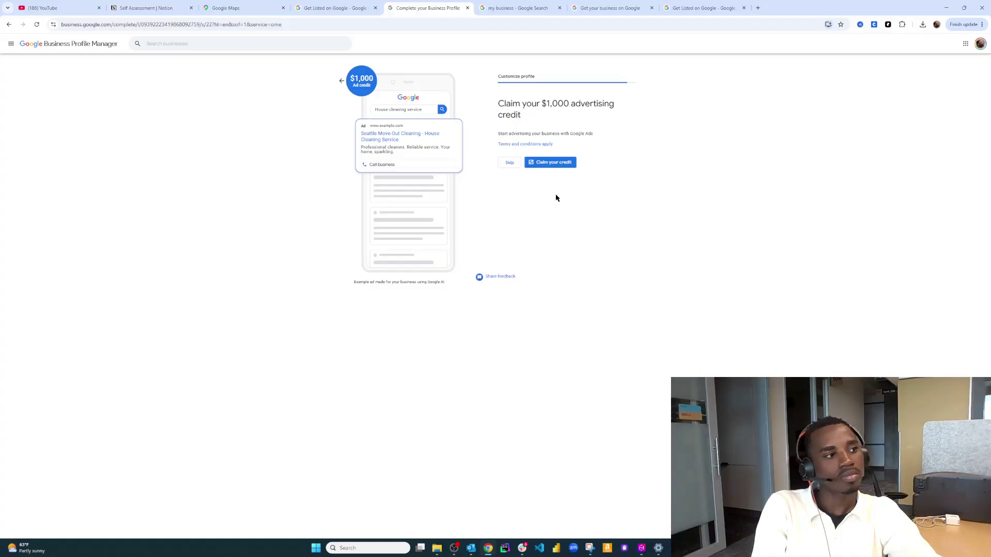
Skip the $1,000 advertising credit and the Workspace custom domain offer
{"action": "left_click", "coordinate": [556, 166]}
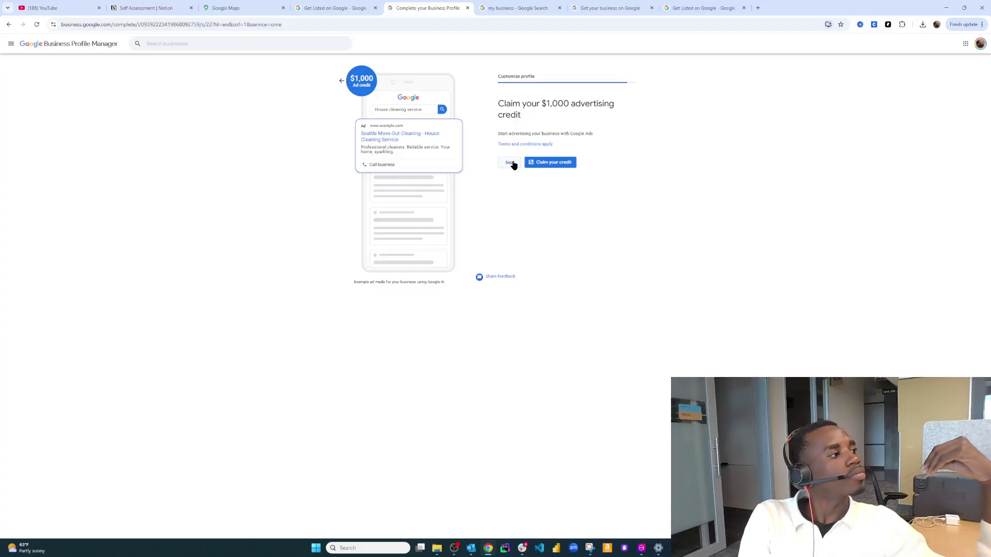
{"action": "left_click", "coordinate": [510, 163]}
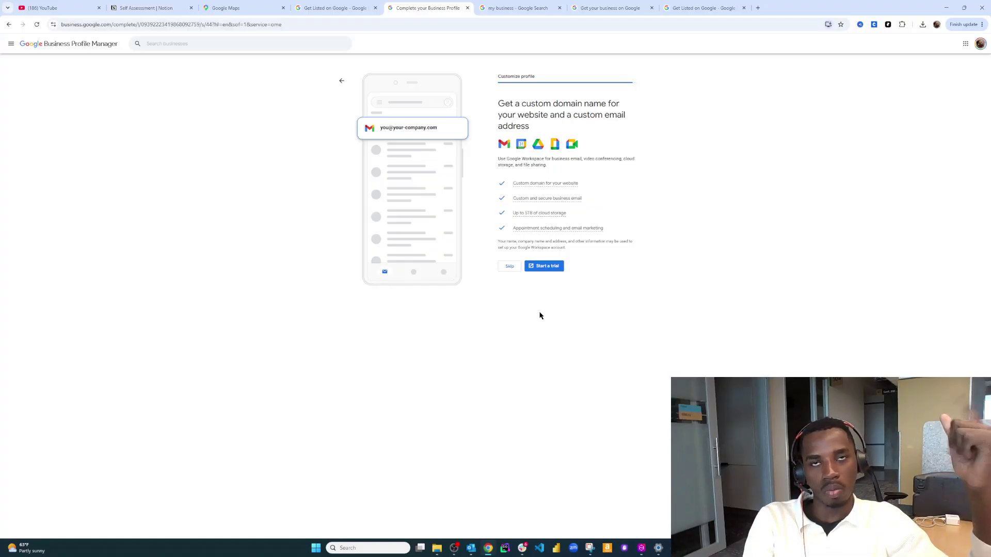
{"action": "left_click", "coordinate": [508, 273]}
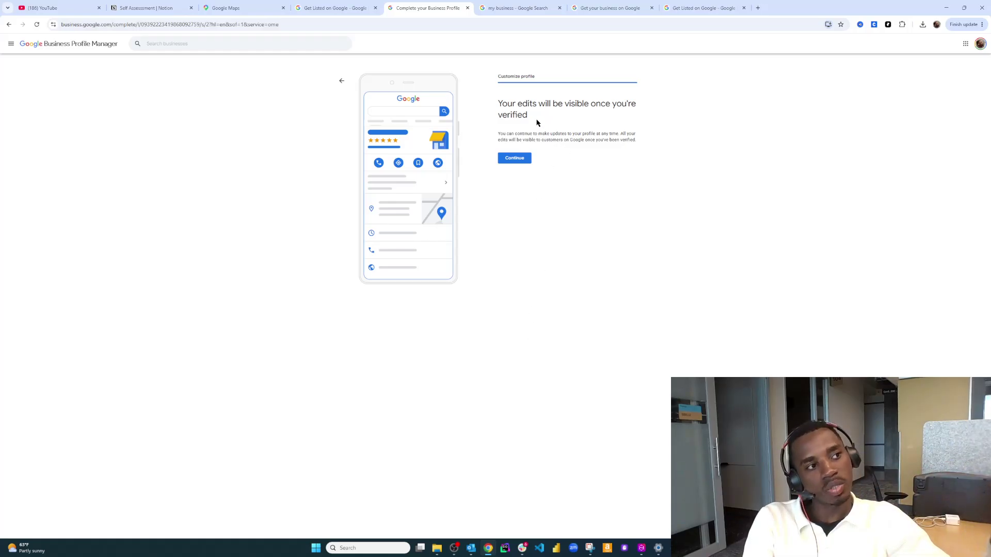
Continue past the verification notice to view the Seattle Move-Out Cleaning profile panel in Search
{"action": "left_click", "coordinate": [529, 166]}
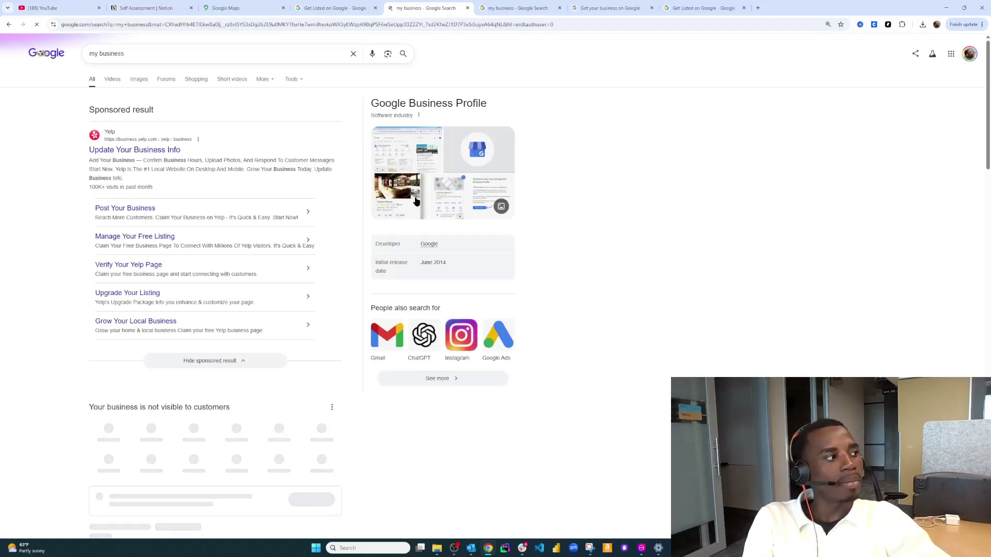
{"action": "scroll", "coordinate": [259, 413], "scroll_direction": "down", "scroll_amount": 1}
{"action": "scroll", "coordinate": [259, 413], "scroll_direction": "down", "scroll_amount": 3}
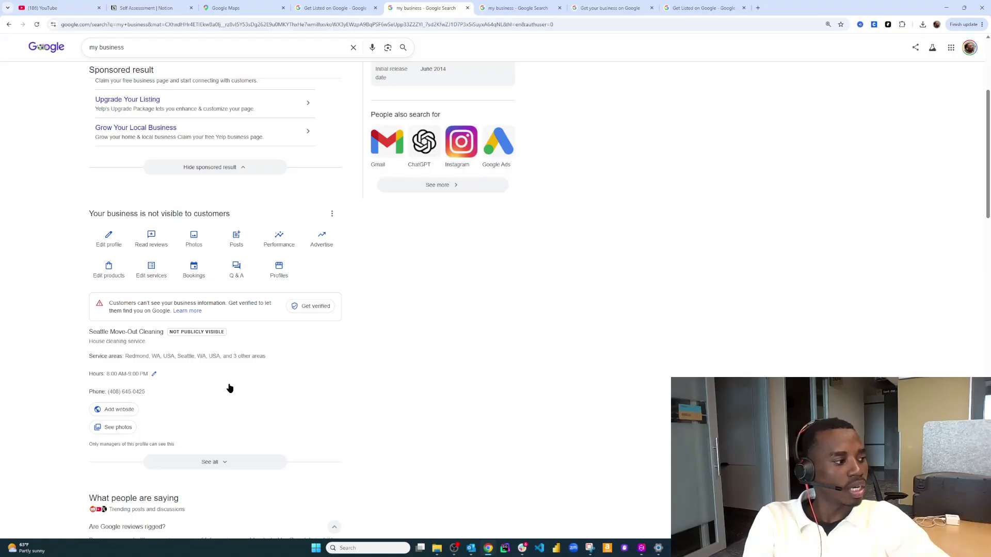
Start verification and submit the saved mailing address with Washington as the state
{"action": "left_click", "coordinate": [315, 308]}
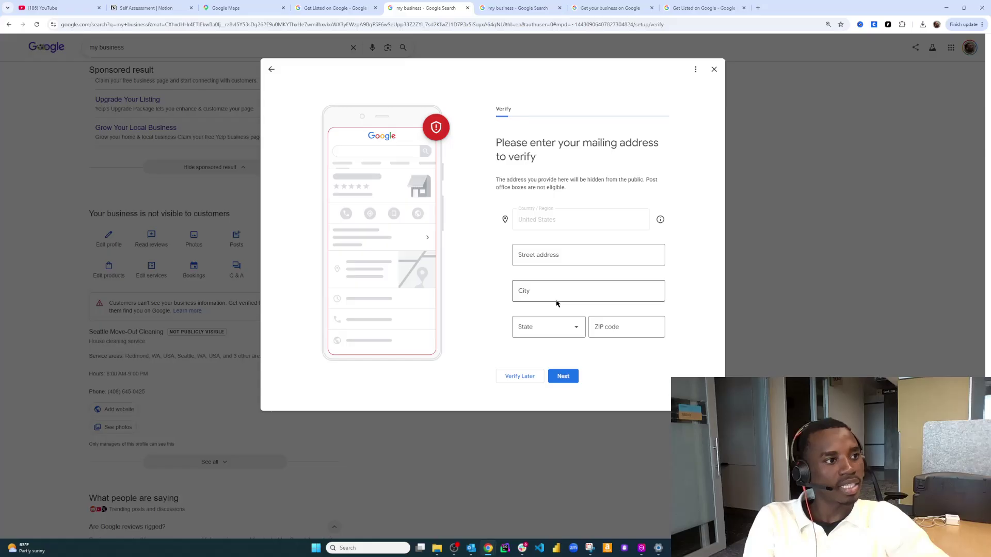
{"action": "left_click", "coordinate": [587, 255]}
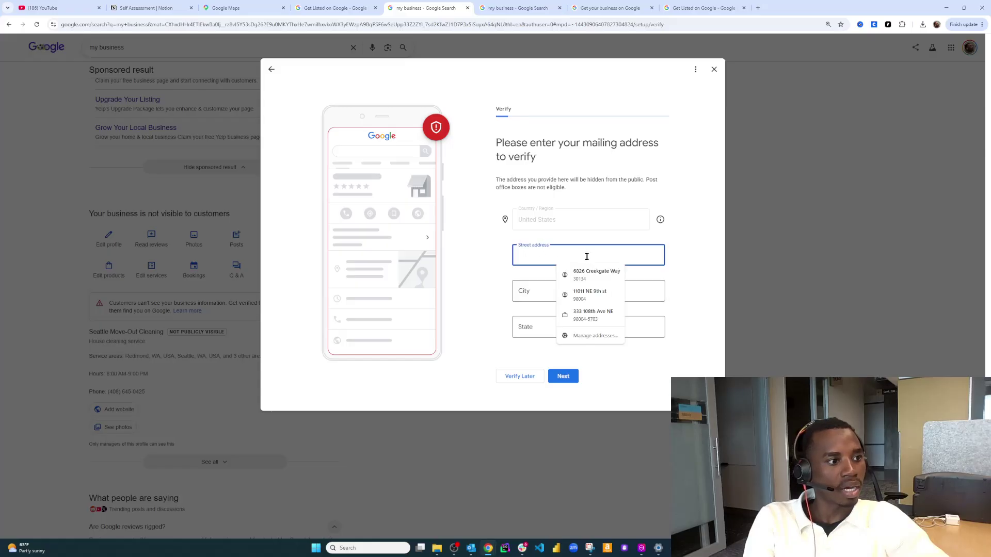
{"action": "left_click", "coordinate": [600, 298]}
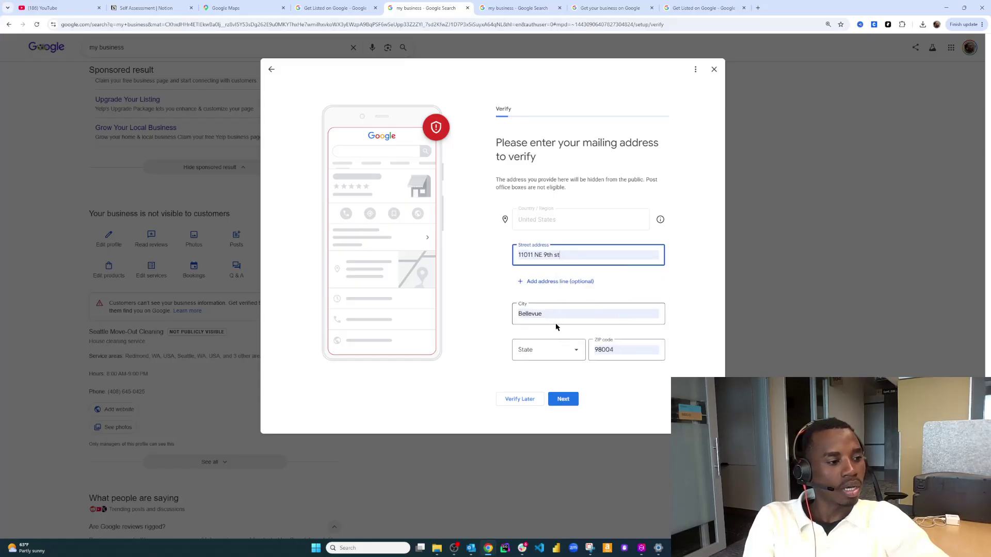
{"action": "left_click", "coordinate": [544, 354]}
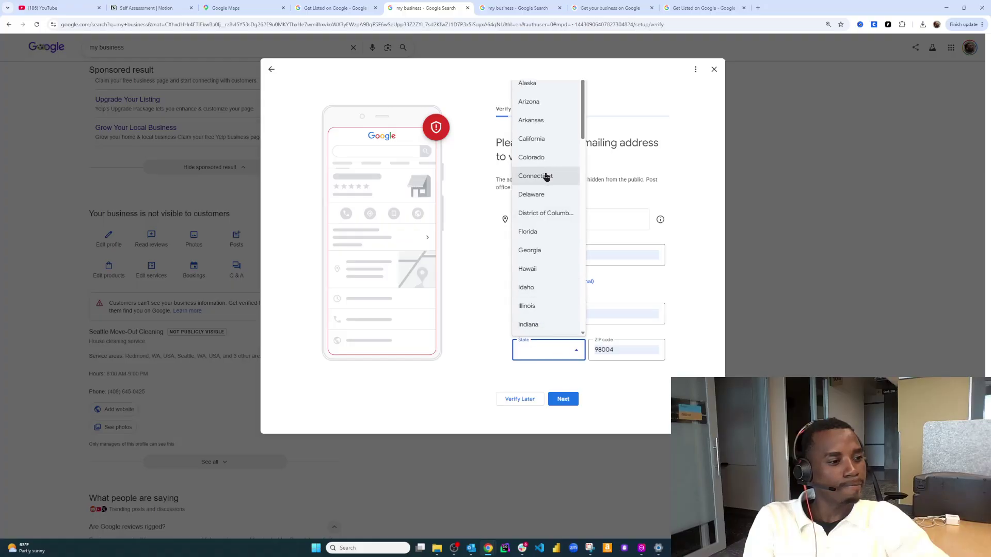
{"action": "scroll", "coordinate": [545, 225], "scroll_direction": "down", "scroll_amount": 10}
{"action": "scroll", "coordinate": [546, 225], "scroll_direction": "down", "scroll_amount": 5}
{"action": "left_click", "coordinate": [547, 267]}
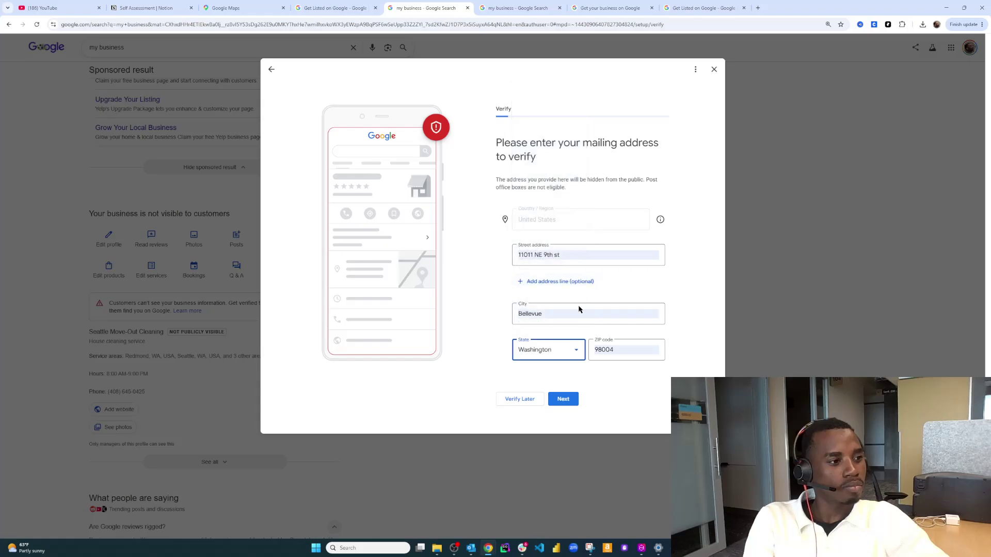
{"action": "left_click", "coordinate": [572, 400]}
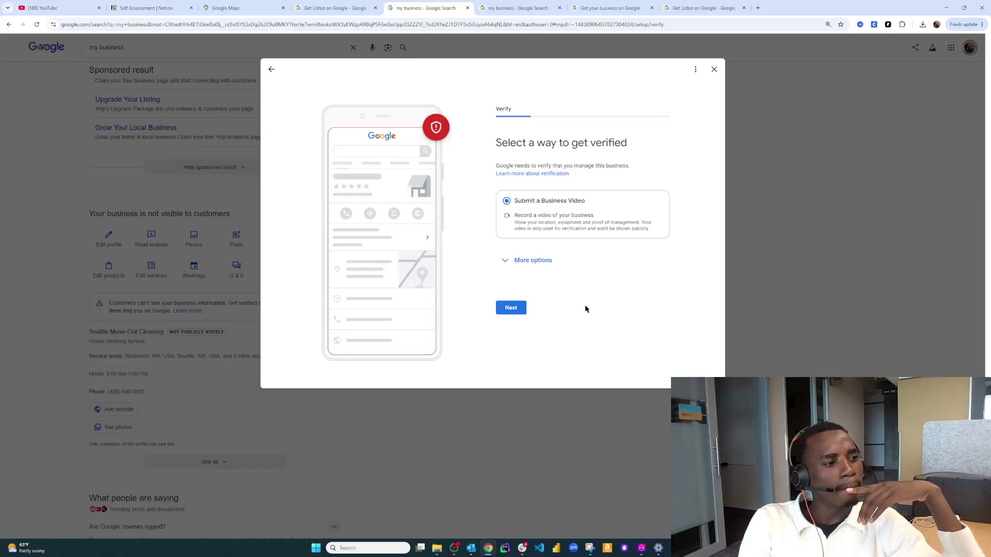
Review the business video verification requirements, then choose Verify Later and confirm it
{"action": "left_click", "coordinate": [544, 260]}
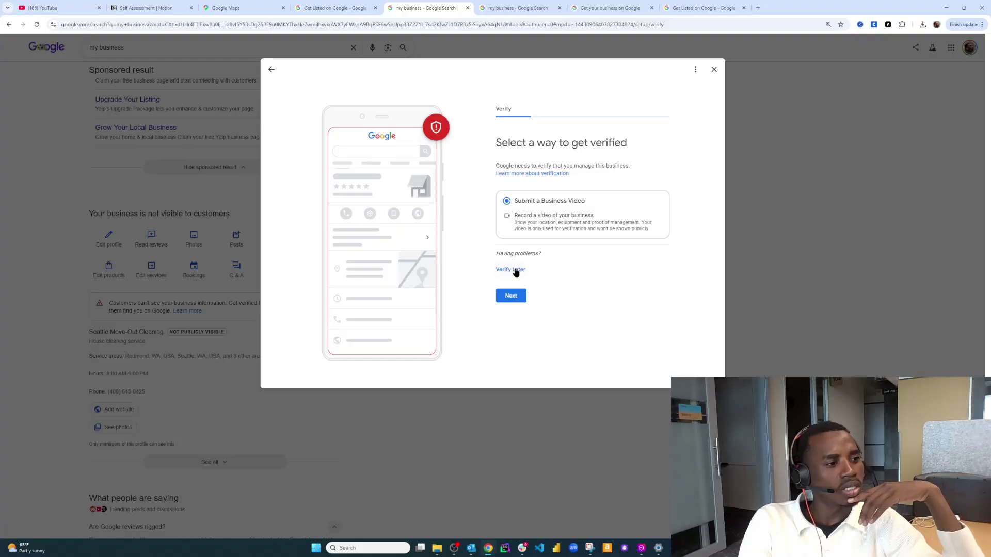
{"action": "left_click", "coordinate": [522, 299]}
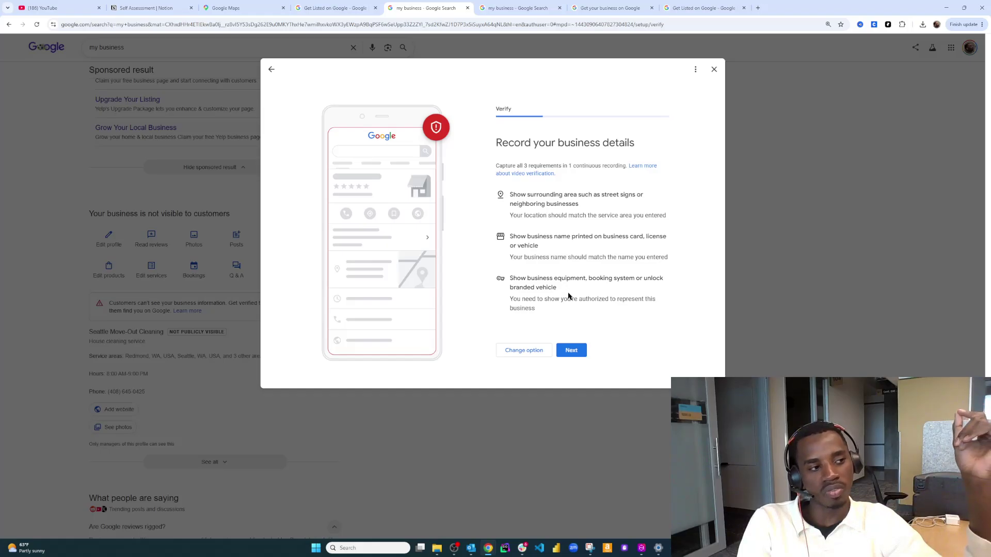
{"action": "left_click", "coordinate": [525, 353]}
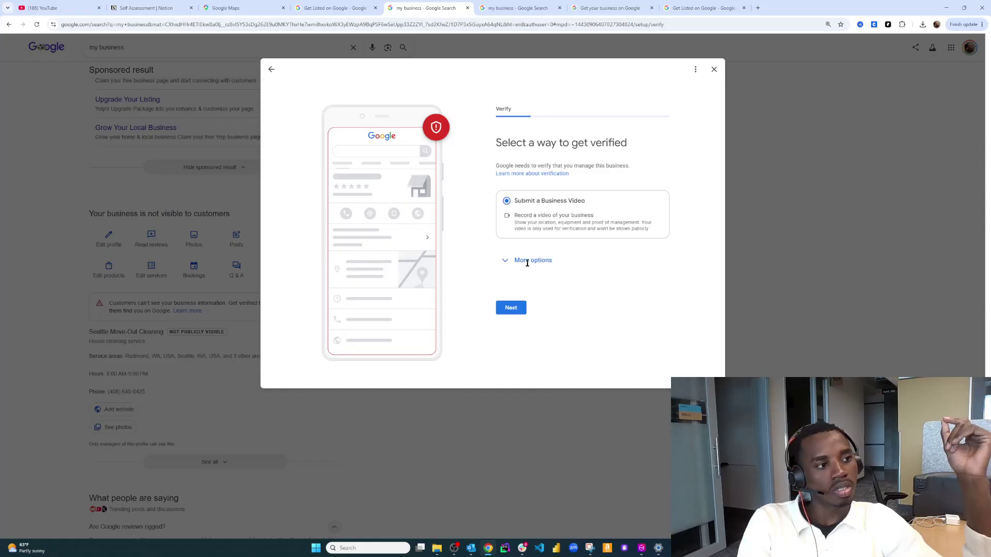
{"action": "left_click", "coordinate": [527, 261]}
{"action": "left_click", "coordinate": [507, 269]}
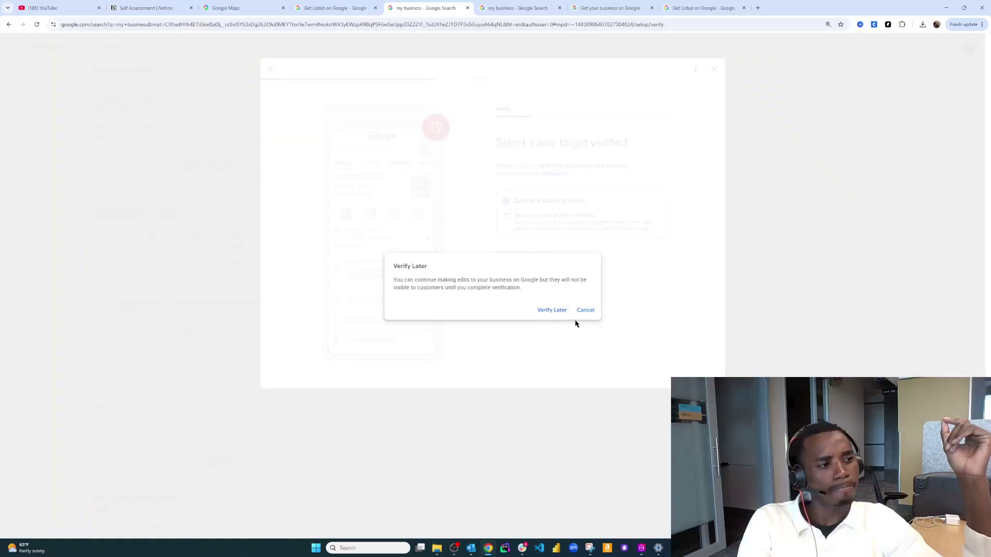
{"action": "left_click", "coordinate": [558, 312]}
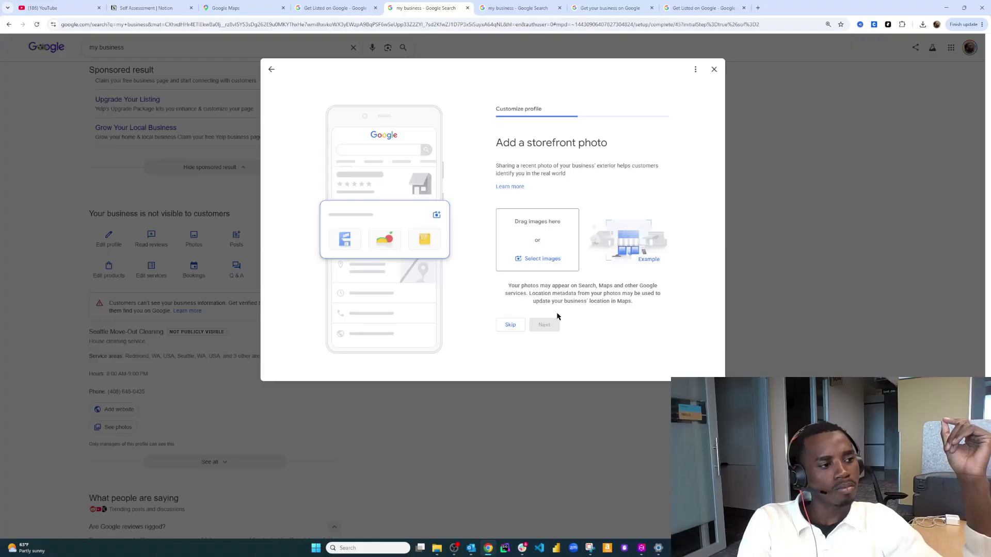
Skip the storefront and past-work photo steps, then close setup and confirm leaving
{"action": "left_click", "coordinate": [521, 325]}
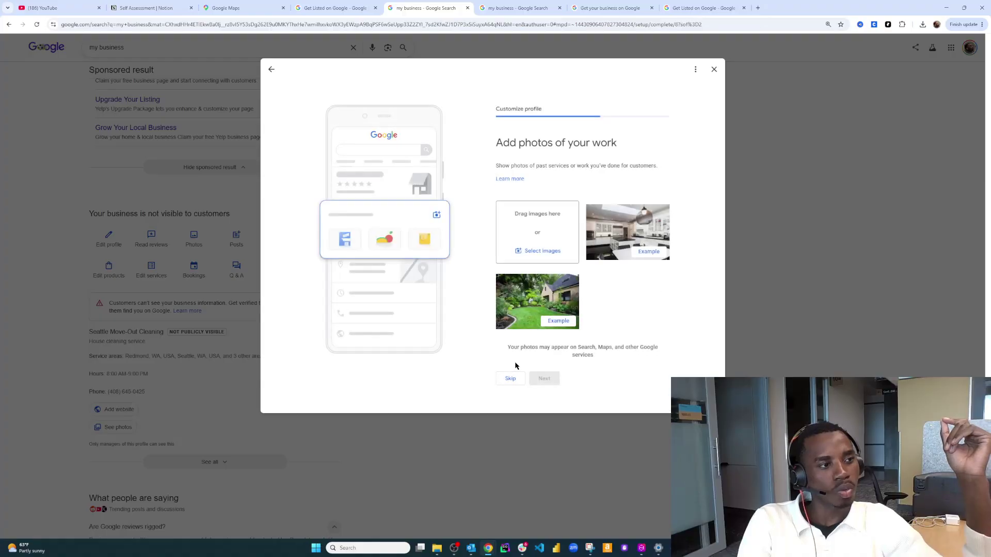
{"action": "left_click", "coordinate": [513, 377]}
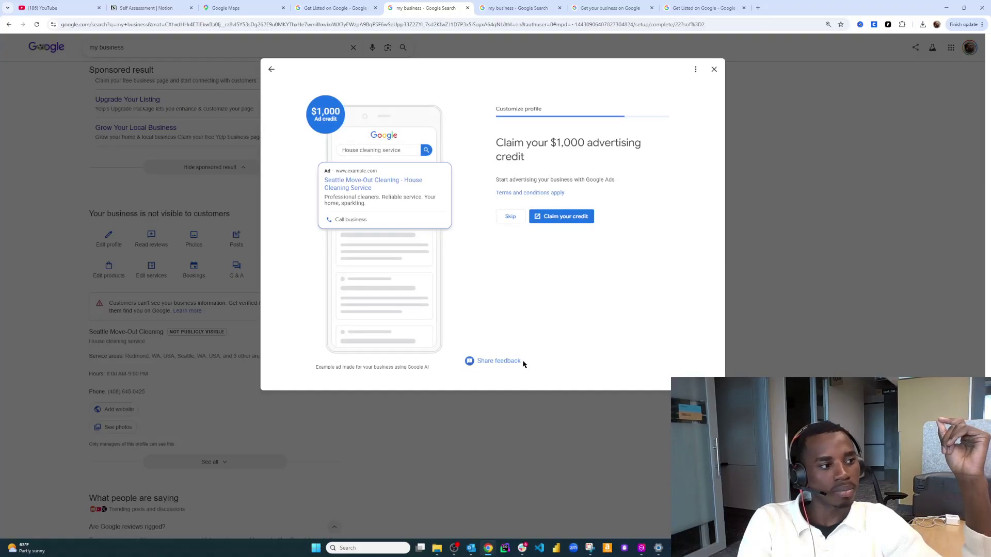
{"action": "left_click", "coordinate": [713, 69]}
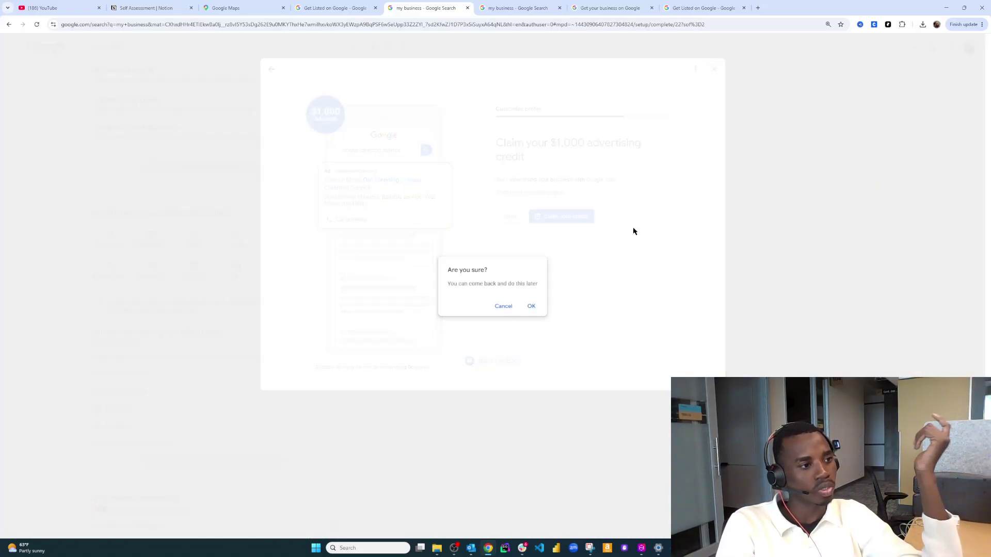
{"action": "left_click", "coordinate": [531, 307]}
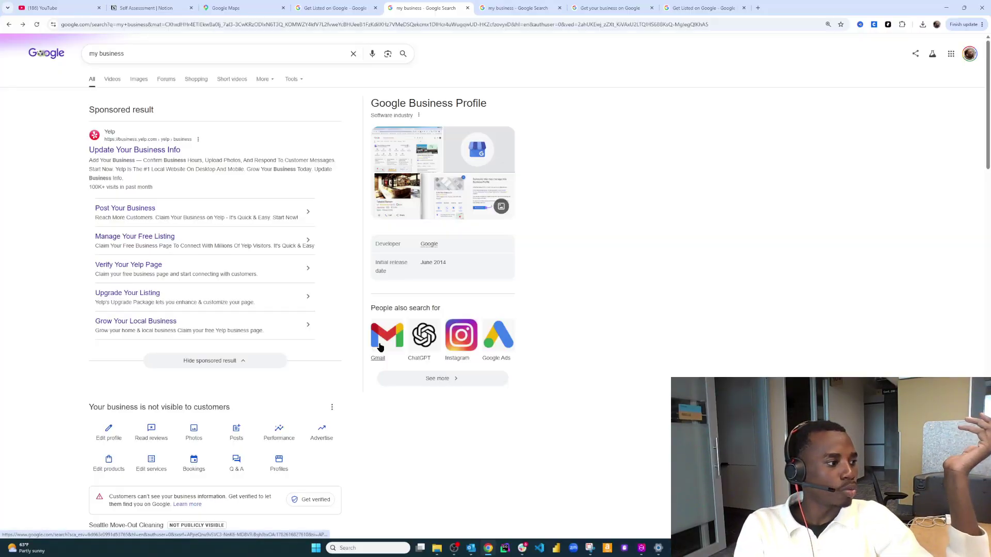
{"action": "scroll", "coordinate": [339, 390], "scroll_direction": "down", "scroll_amount": 1}
{"action": "scroll", "coordinate": [340, 391], "scroll_direction": "down", "scroll_amount": 2}
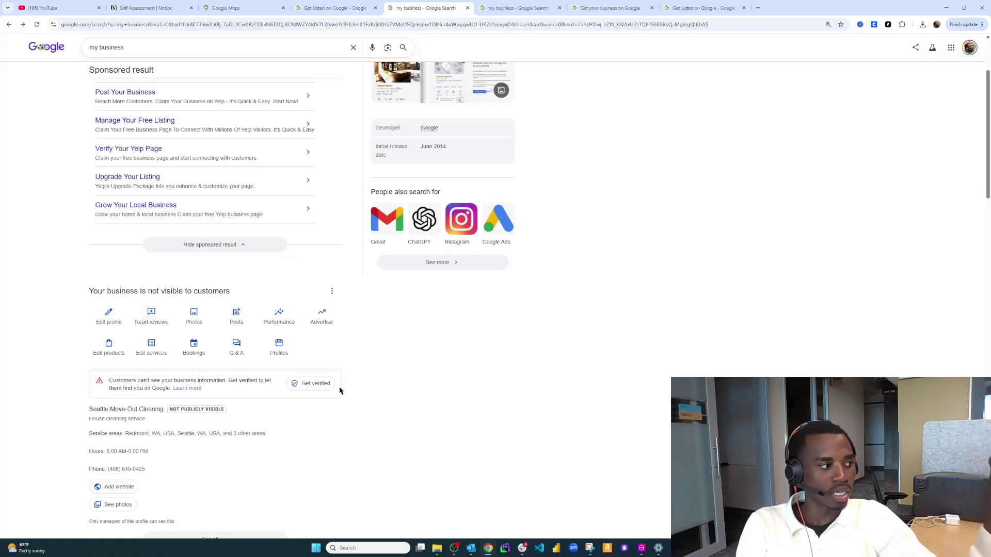
{"action": "scroll", "coordinate": [339, 390], "scroll_direction": "down", "scroll_amount": 2}
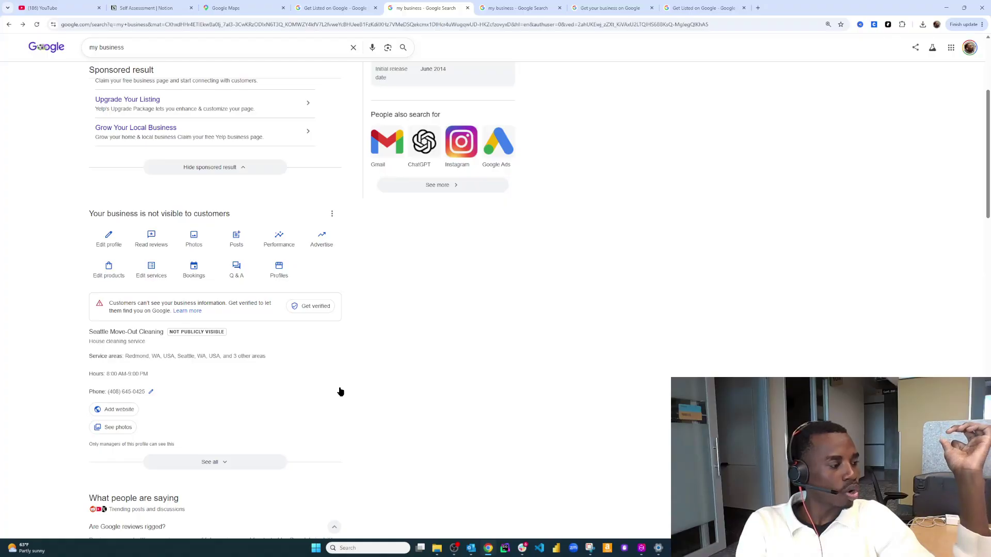